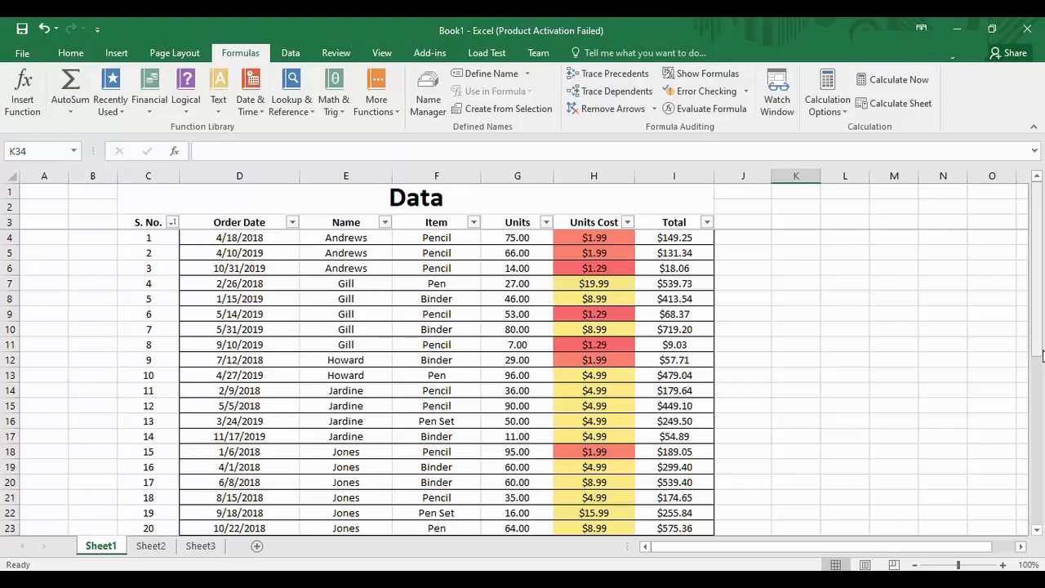
Step: Enter the comparison formula =3>2 in cell L10
mouse_move(1035, 351)
left_mouse_down()
mouse_move(1035, 514)
mouse_move(1038, 358)
left_mouse_up()
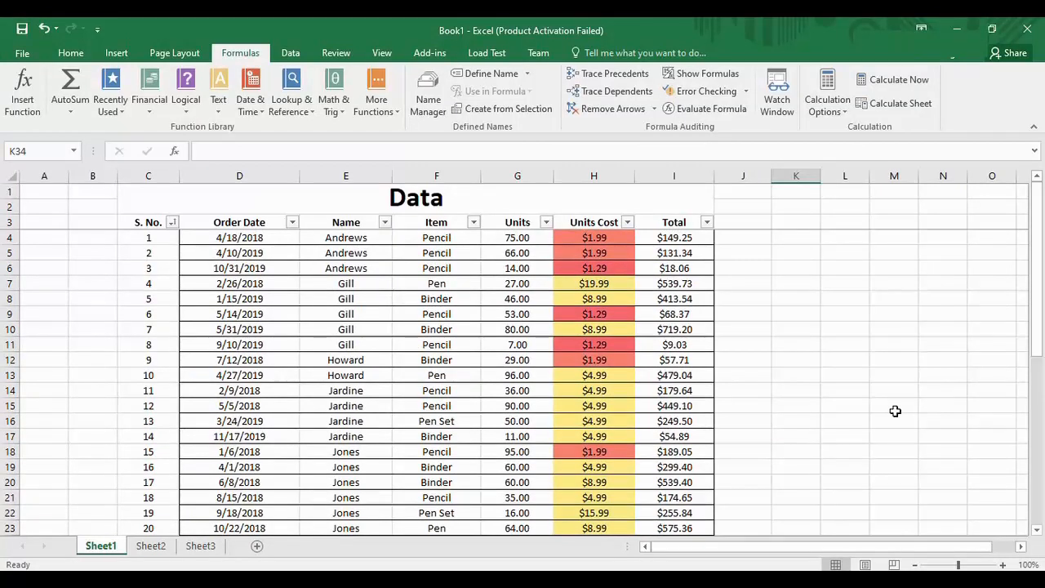
left_click(851, 331)
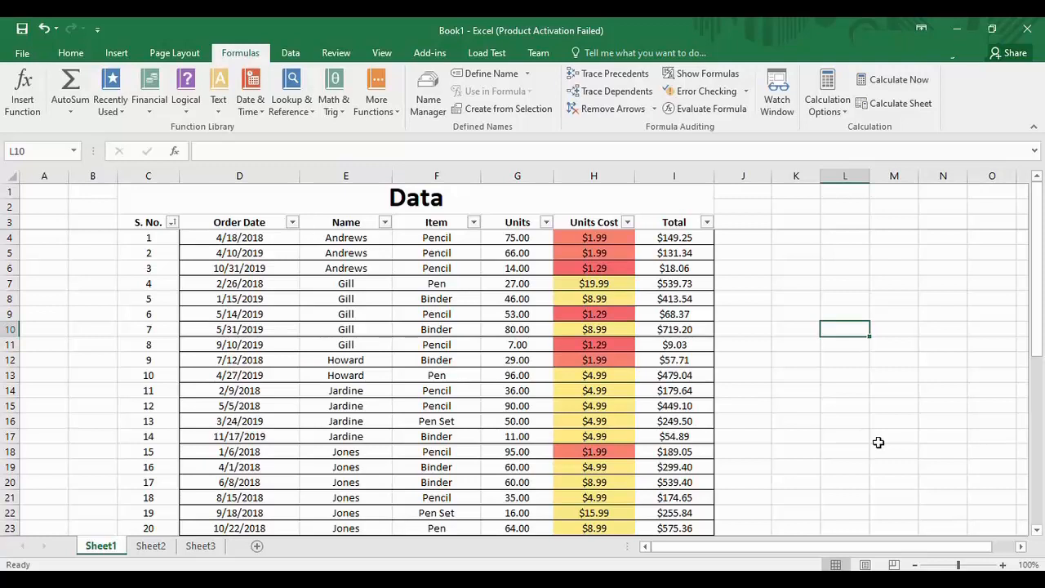
mouse_move(959, 564)
left_mouse_down()
mouse_move(971, 564)
mouse_move(946, 554)
left_mouse_up()
left_click_drag(1040, 233, 1040, 273)
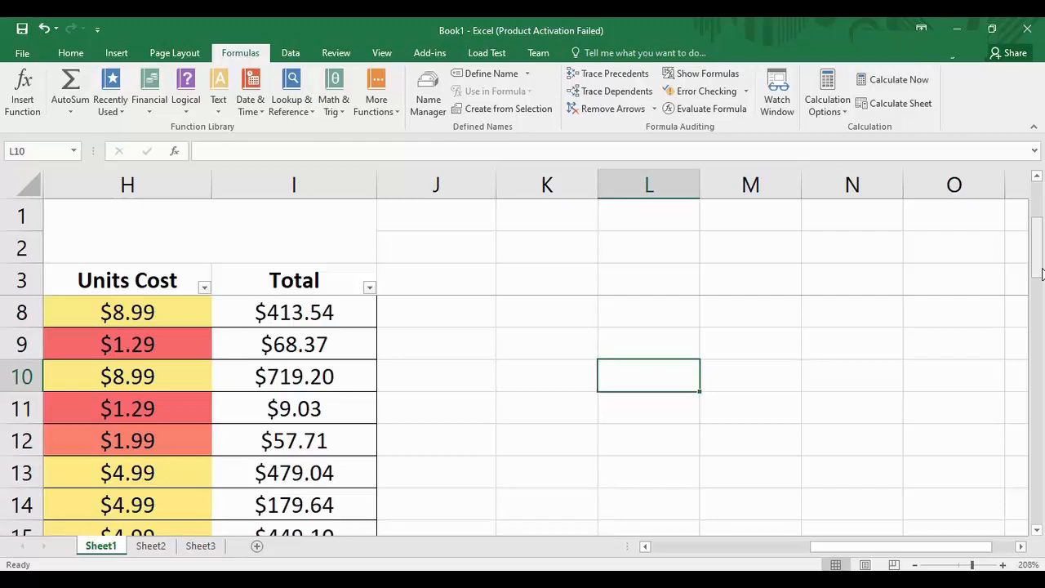
type("=")
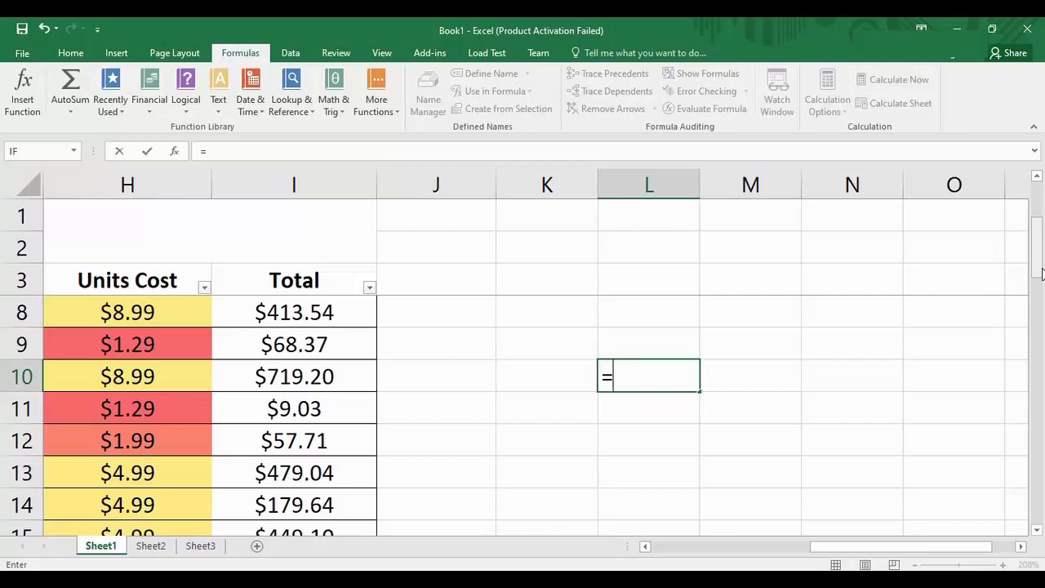
type("3")
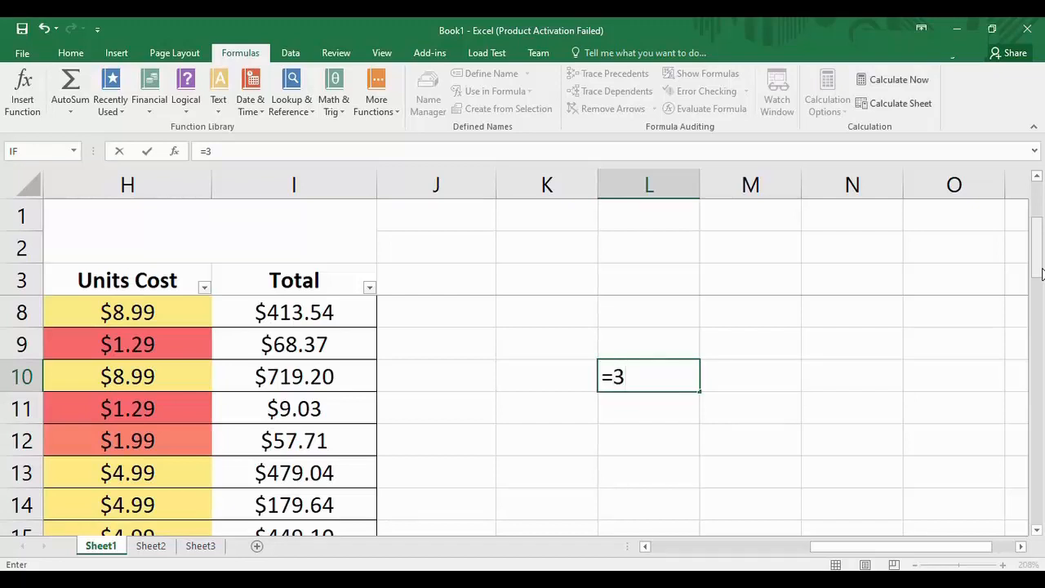
type(">2")
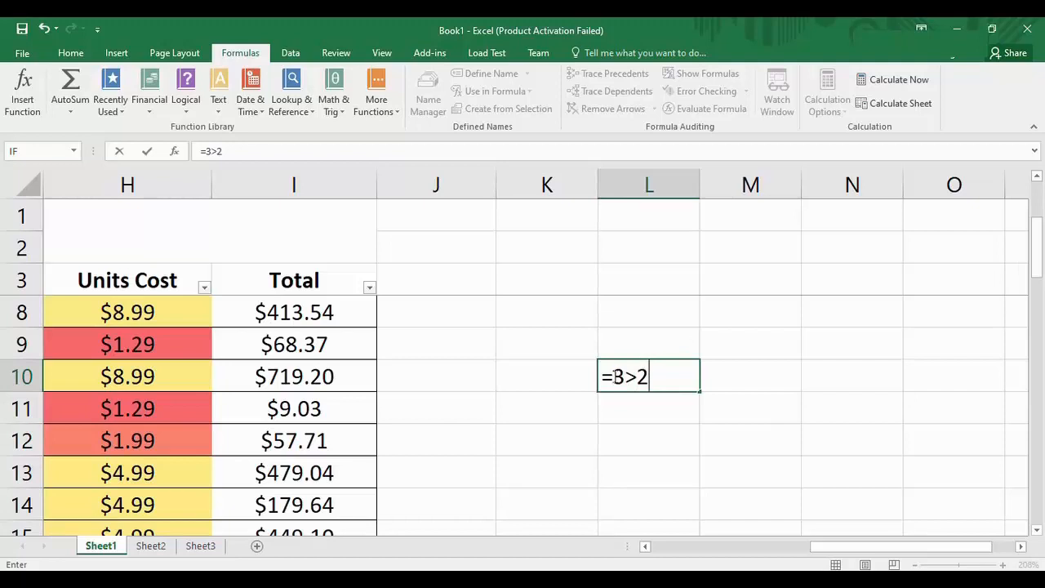
double_click(622, 376)
double_click(645, 376)
left_click(634, 380)
key("Return")
left_click(662, 378)
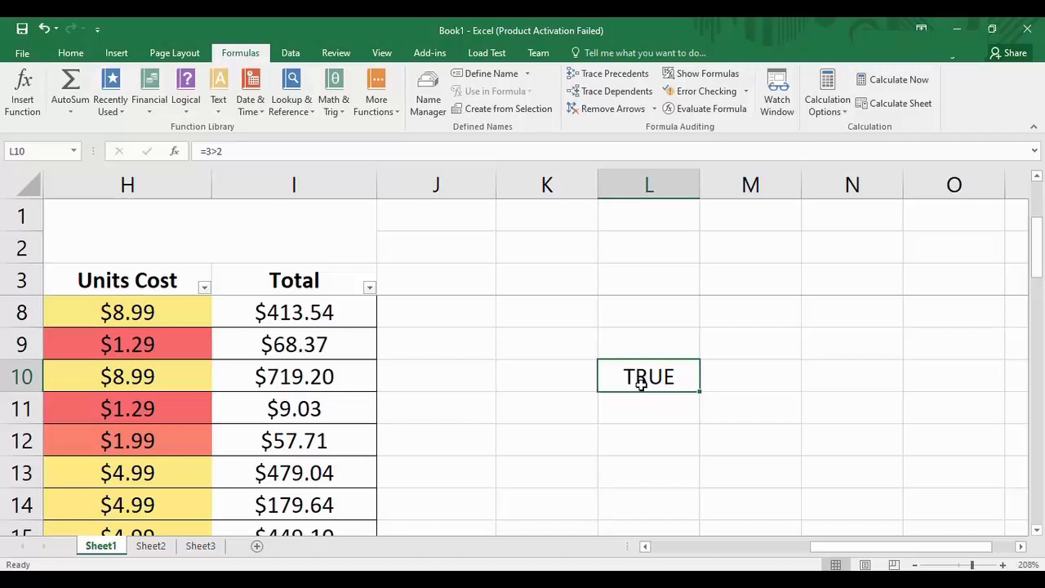
Step: Enter the > symbol in cell N8 and its label "Greater Than" in cell O8
scroll(640, 383, "left", 1)
left_click_drag(813, 548, 825, 553)
left_click(722, 305)
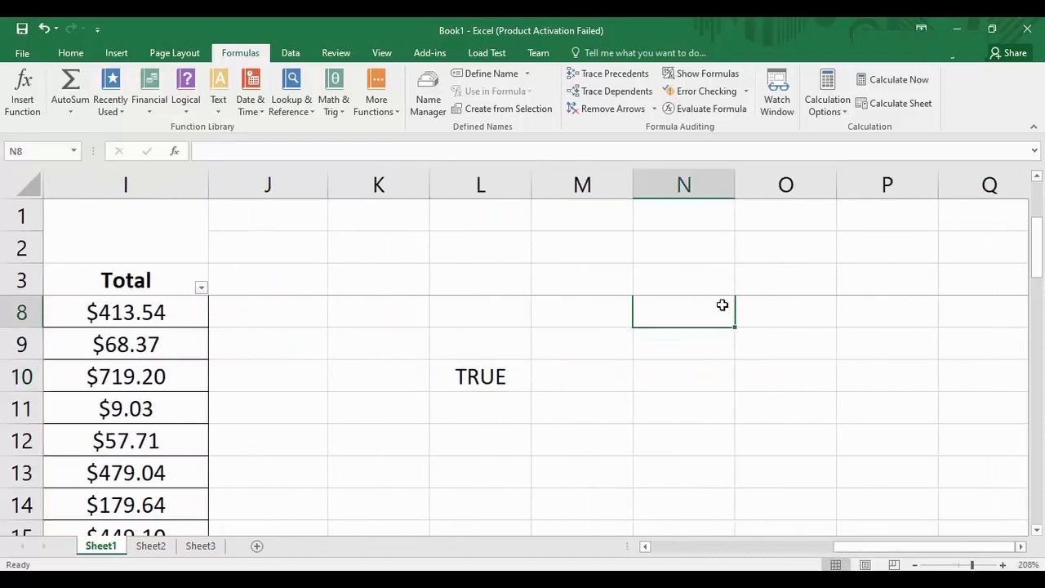
type(">")
key("Tab")
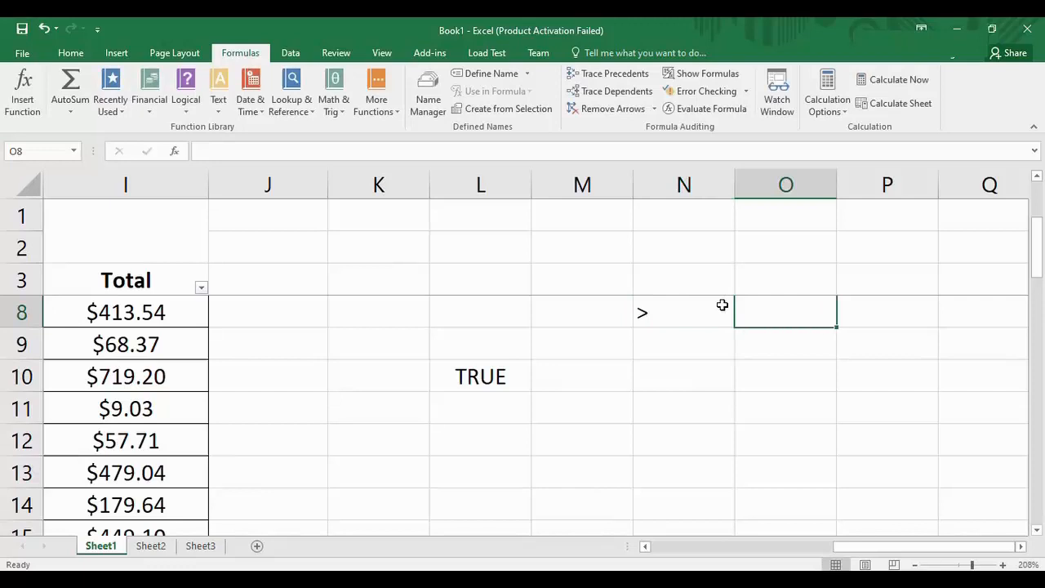
type("Greate")
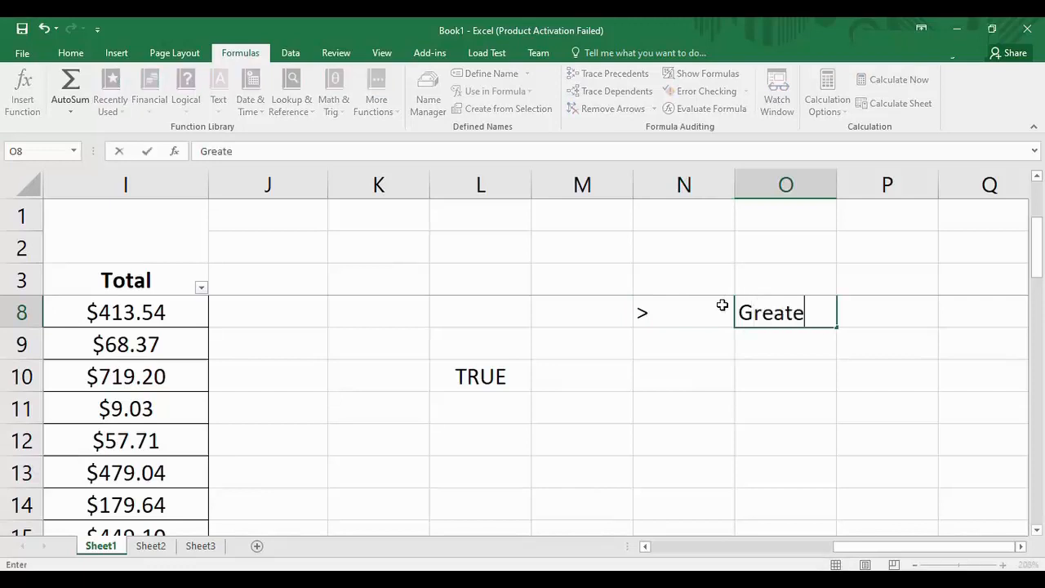
type("r Than")
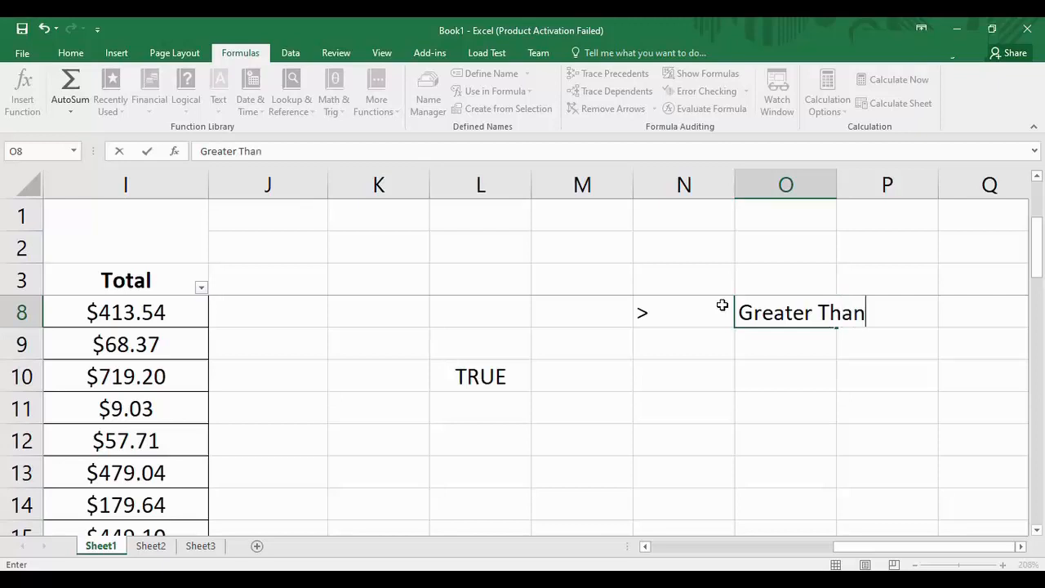
Step: Enter the < symbol in cell N9 and its label "Less Than" in cell O9
left_click(647, 353)
type("<")
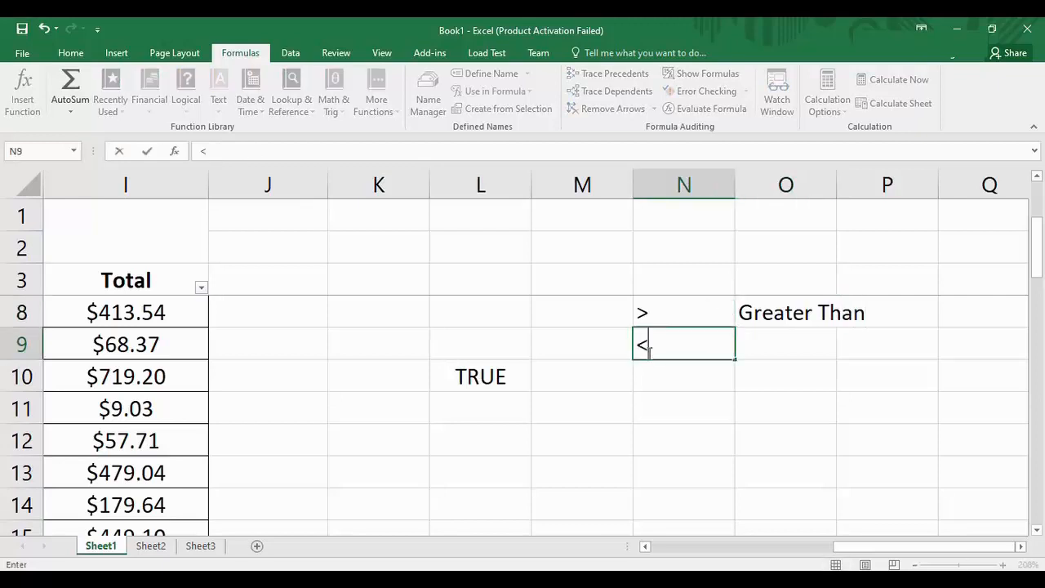
key("Tab")
type("L")
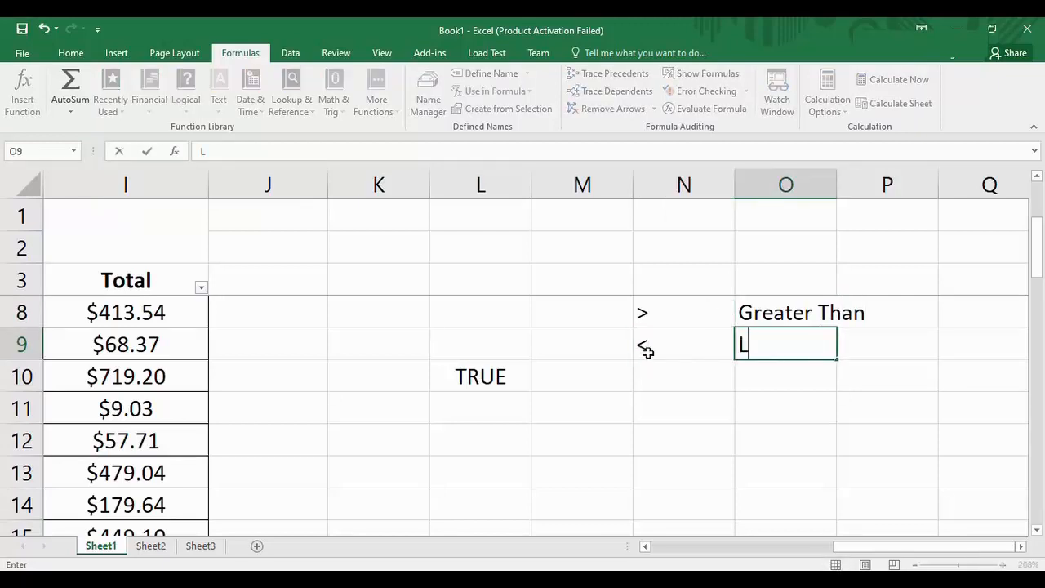
type("ess Than")
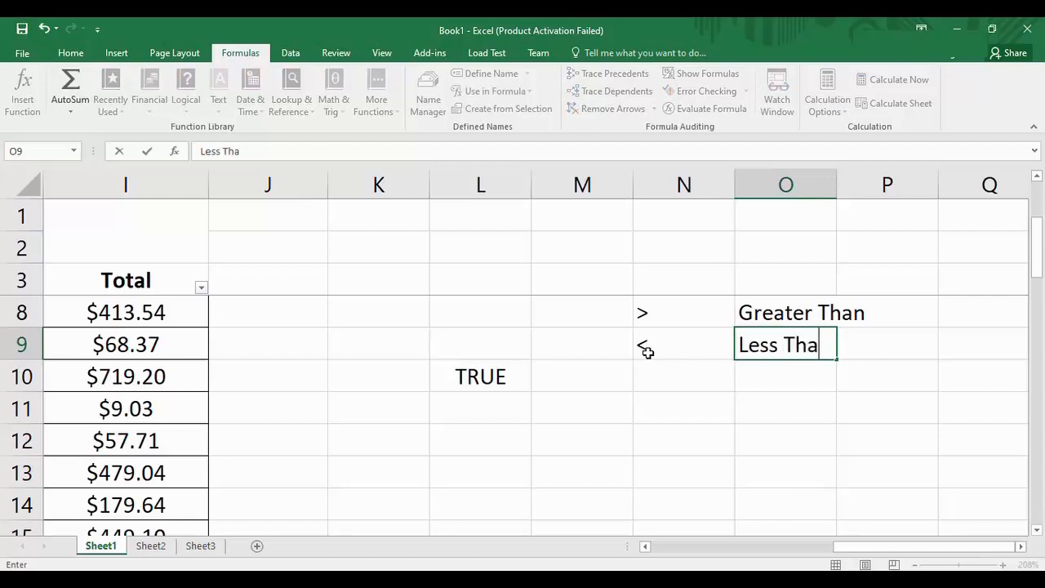
Step: Enter the comparison formula =2<3 in cell L11
left_click(502, 417)
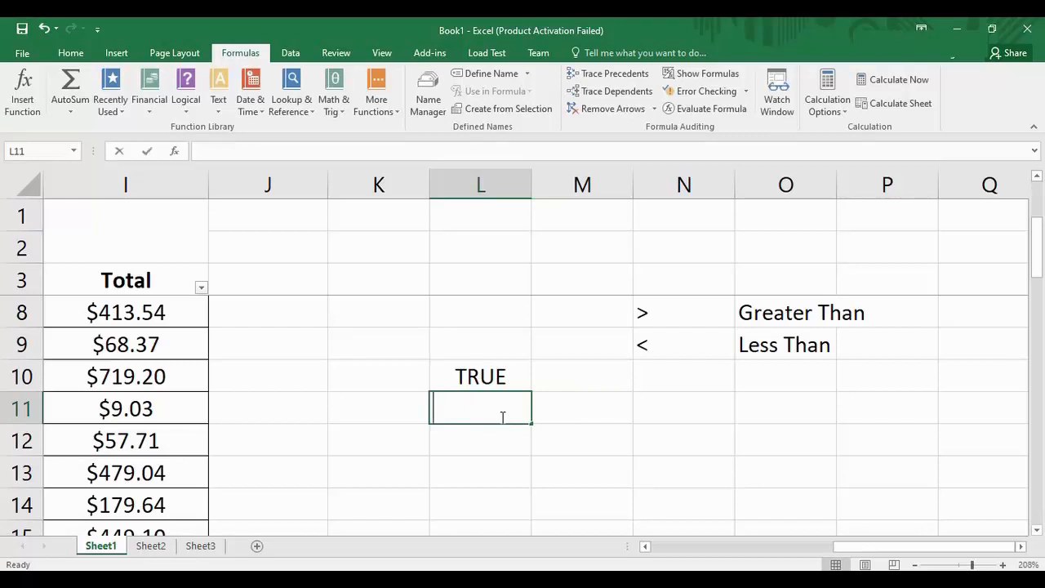
type("=2")
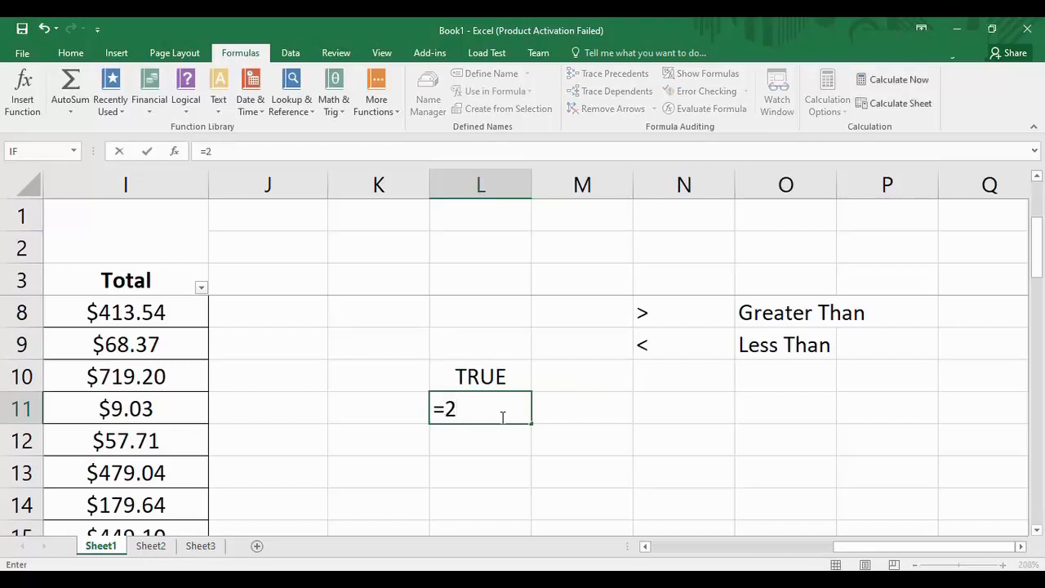
type("<3")
key("Return")
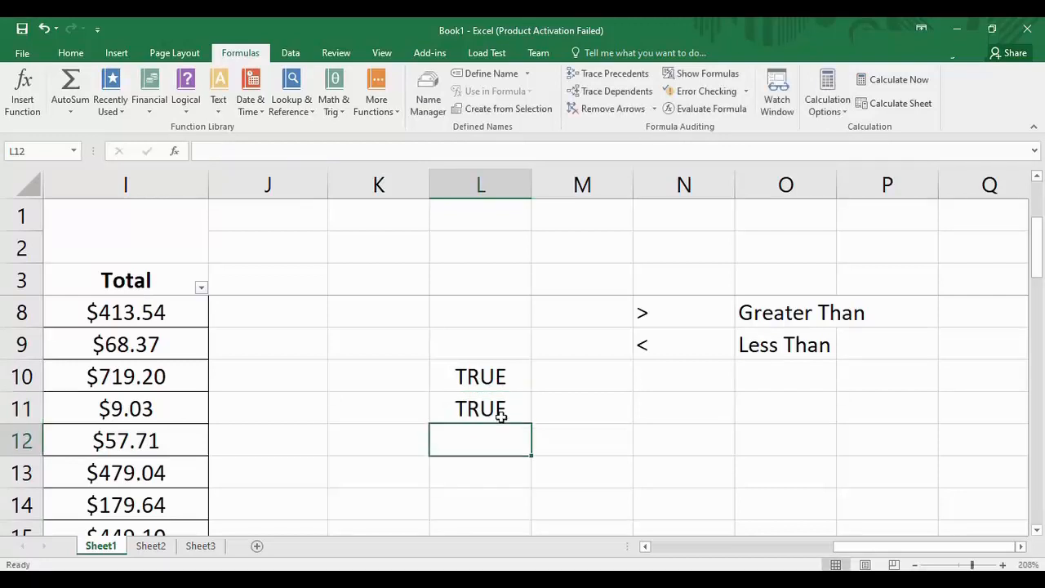
Step: Add the operator symbols >= in cell N10 and <= in cell N11
left_click(675, 390)
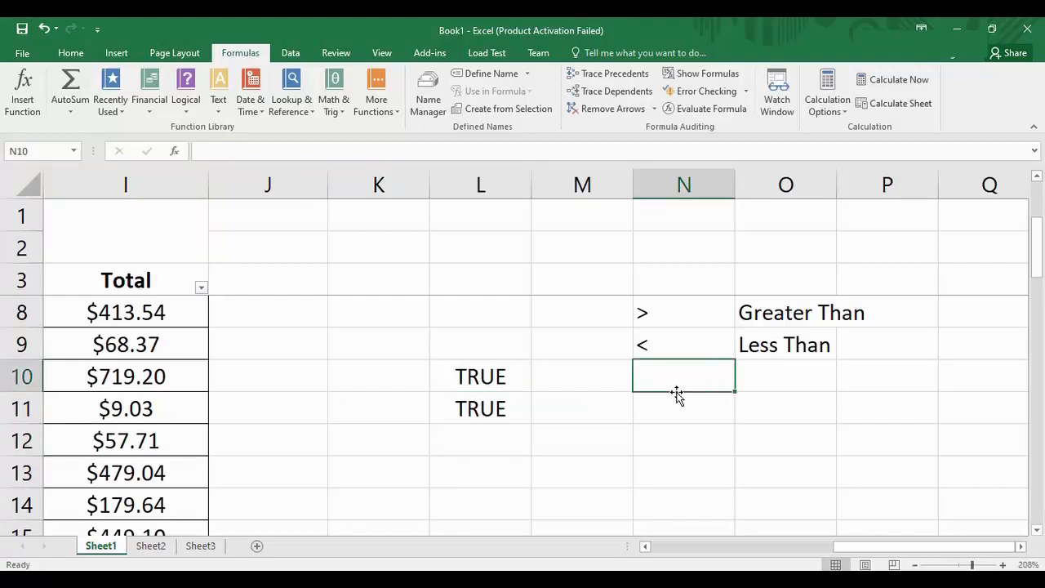
type(">=")
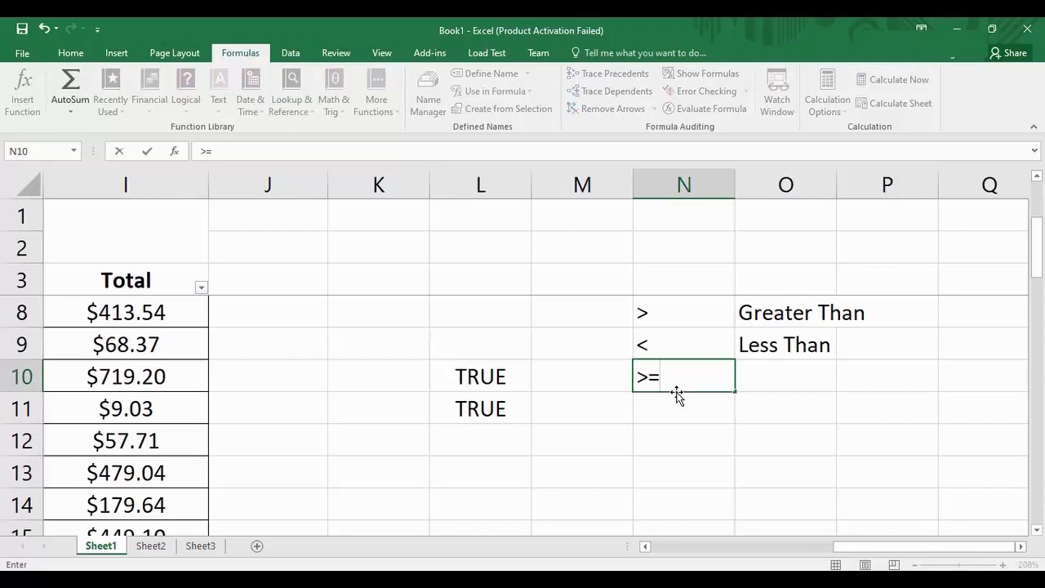
key("Tab")
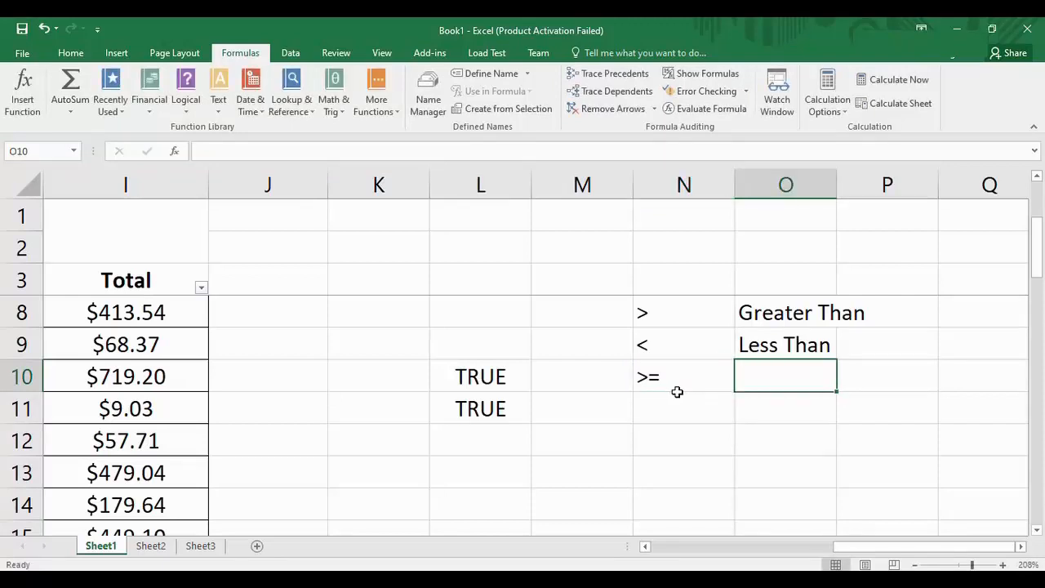
left_click(651, 408)
type("<=")
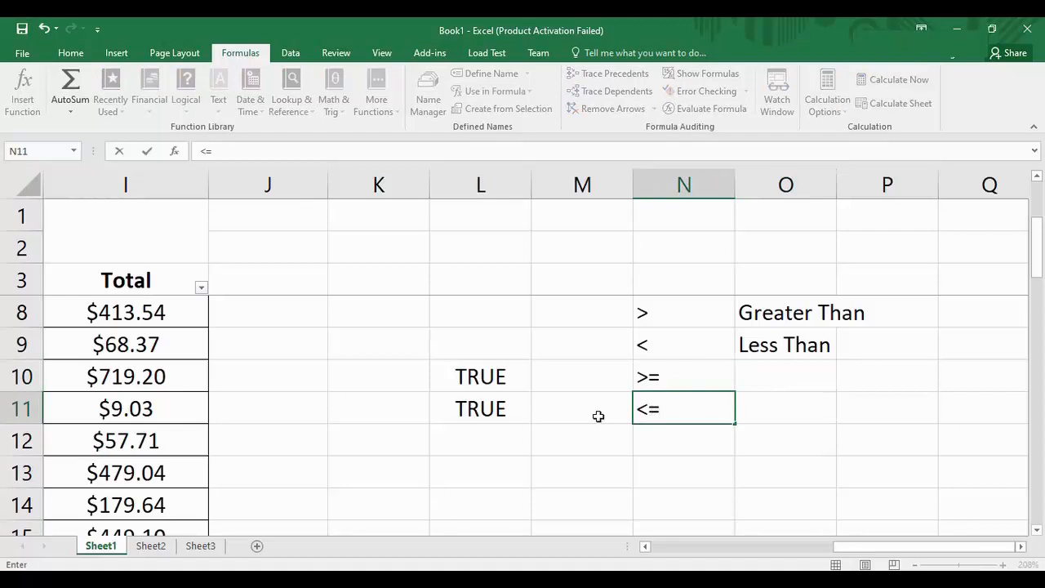
Step: Enter the comparison formula =3>=3 in cell L12
left_click(510, 438)
type("=")
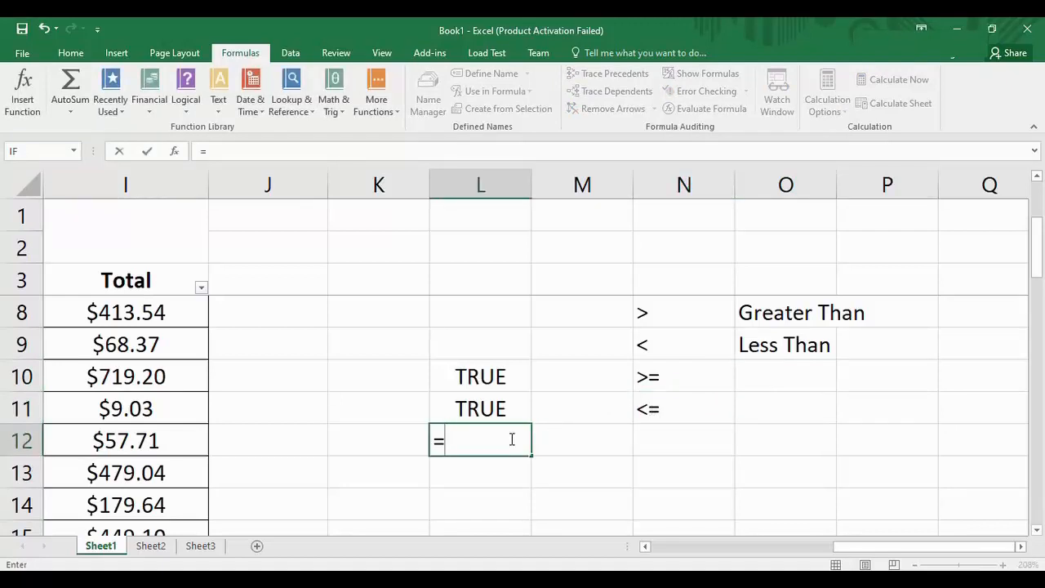
type("3")
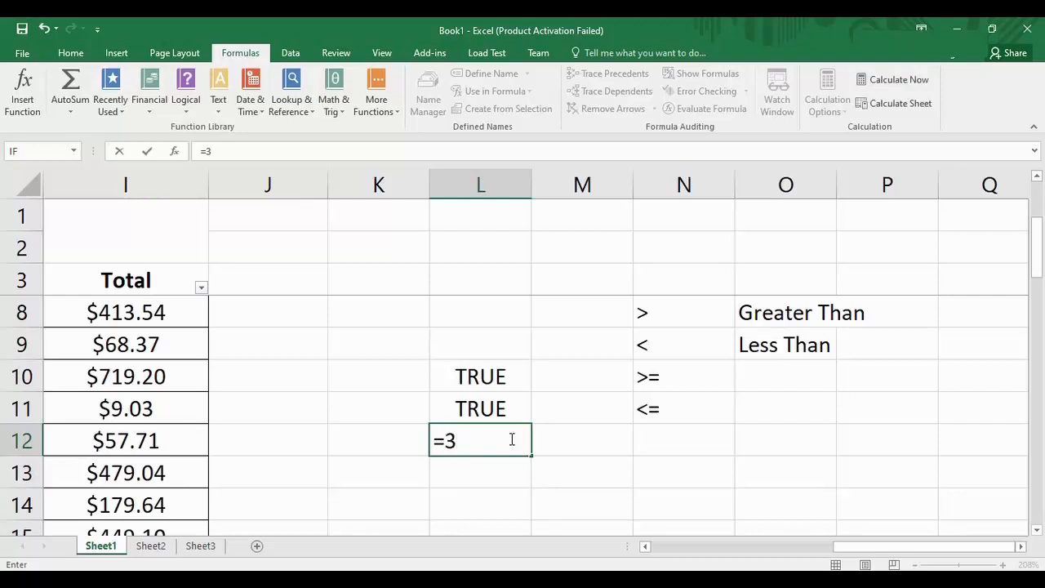
type(">=3")
key("Return")
left_click(509, 439)
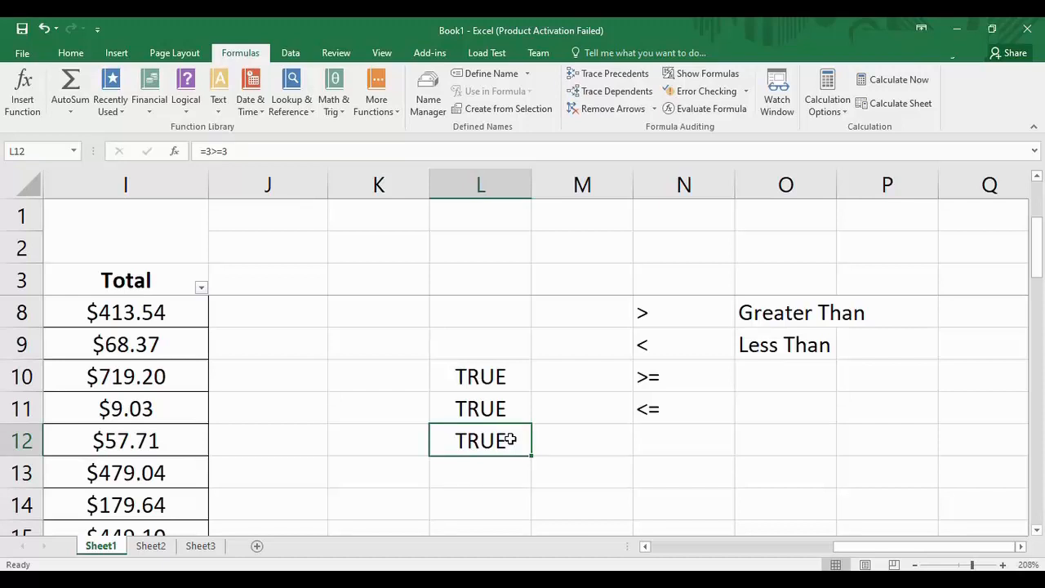
Step: Enter the comparison formula =2<=4 in cell L13
left_click(509, 474)
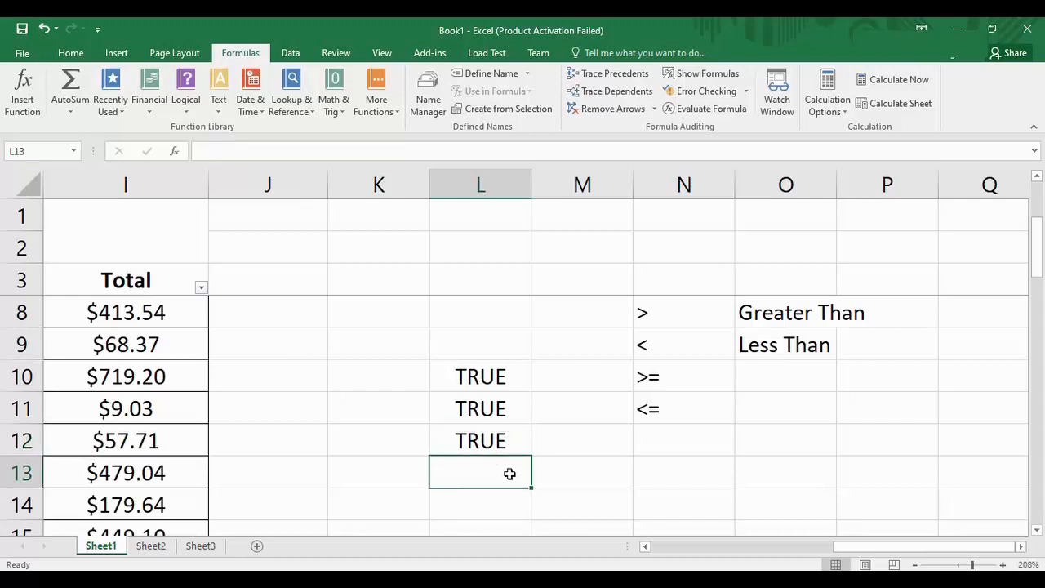
type("=")
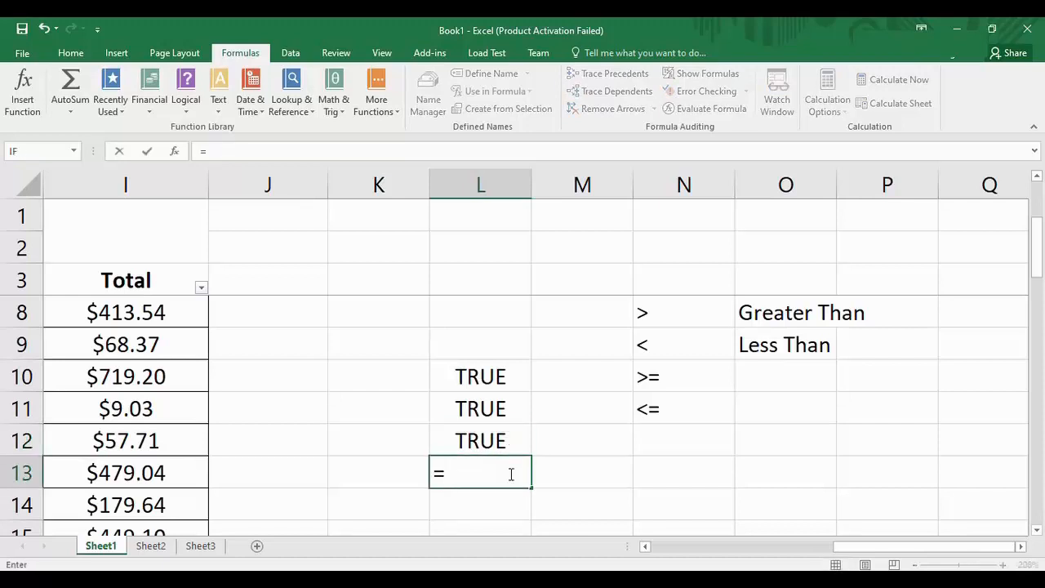
type("2<=4")
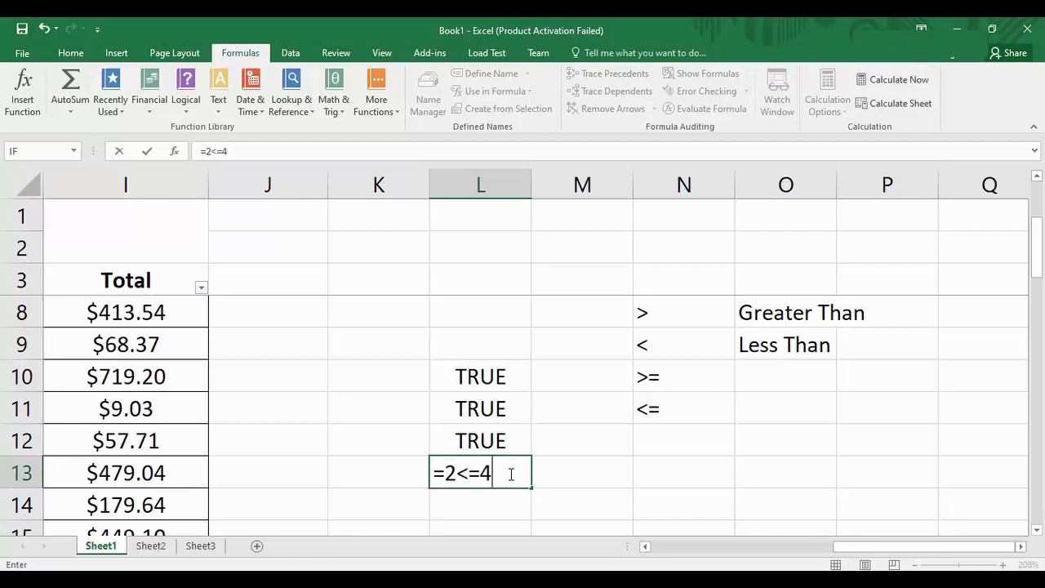
key("Return")
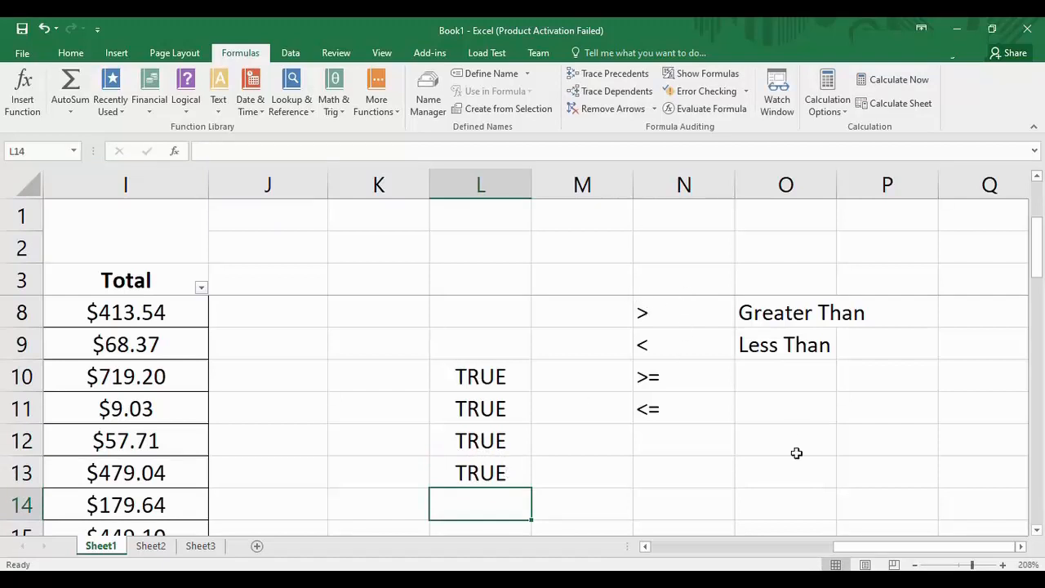
left_click(433, 373)
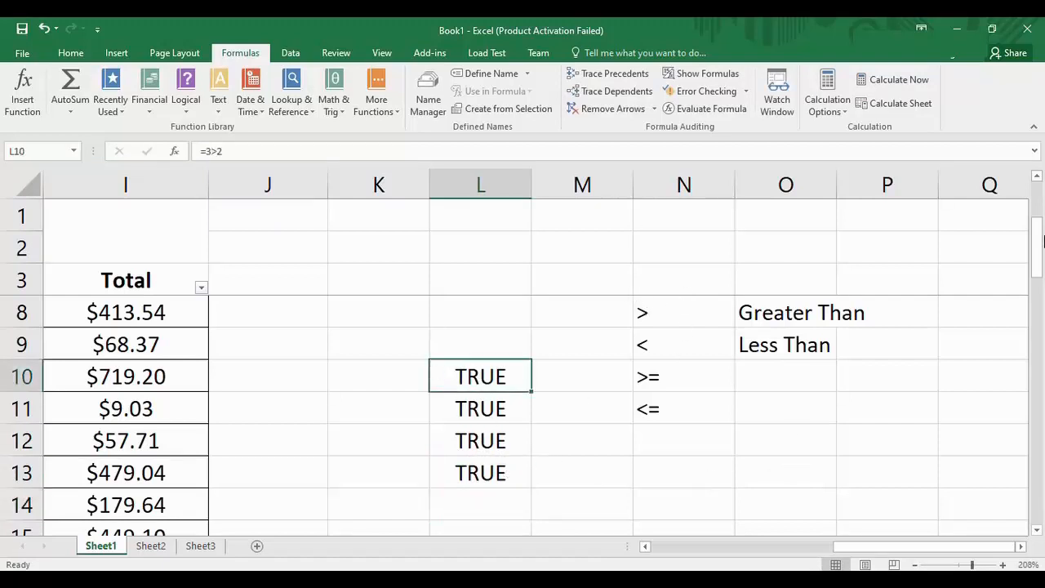
Step: Search the available functions for "if" and open the IF function's arguments for cell K21
left_click_drag(1038, 253, 1043, 317)
left_click_drag(972, 565, 760, 494)
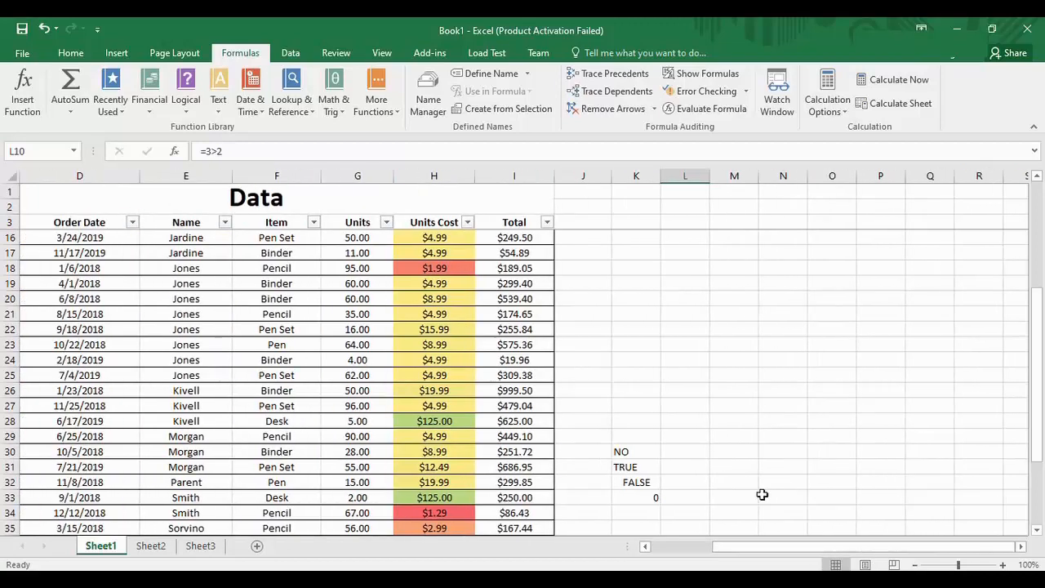
left_click(631, 320)
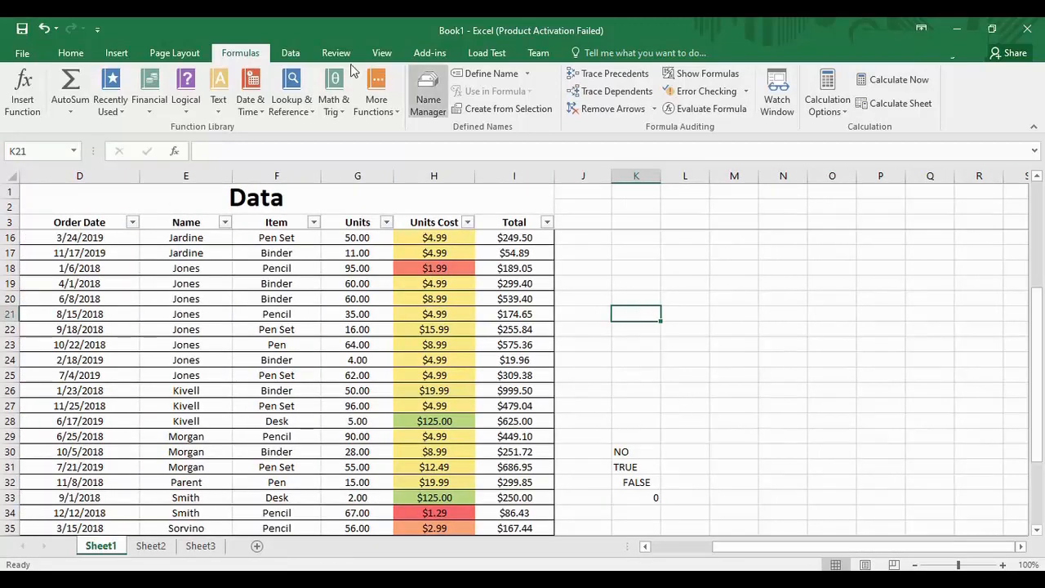
left_click(22, 108)
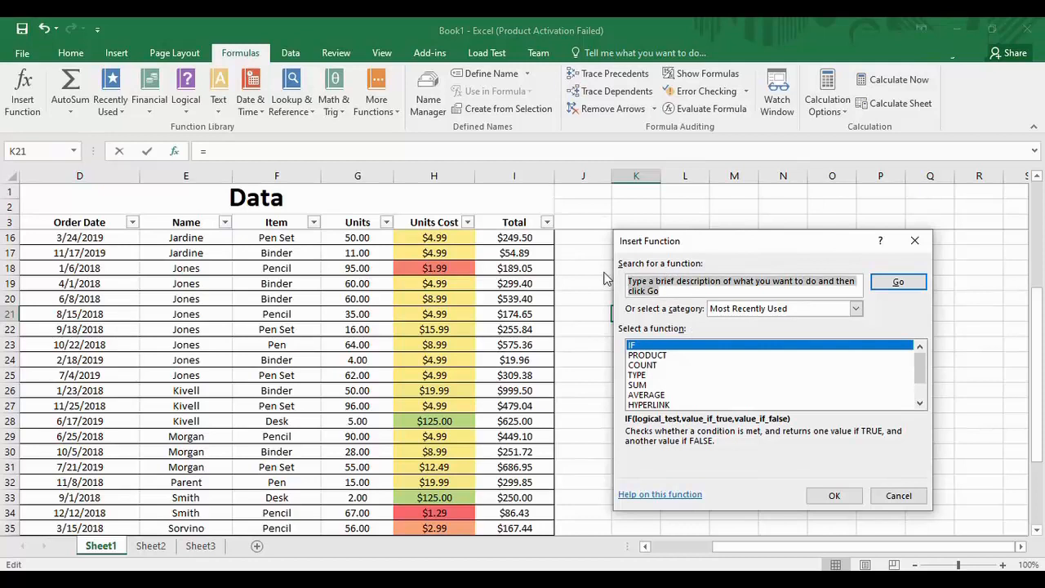
type("if")
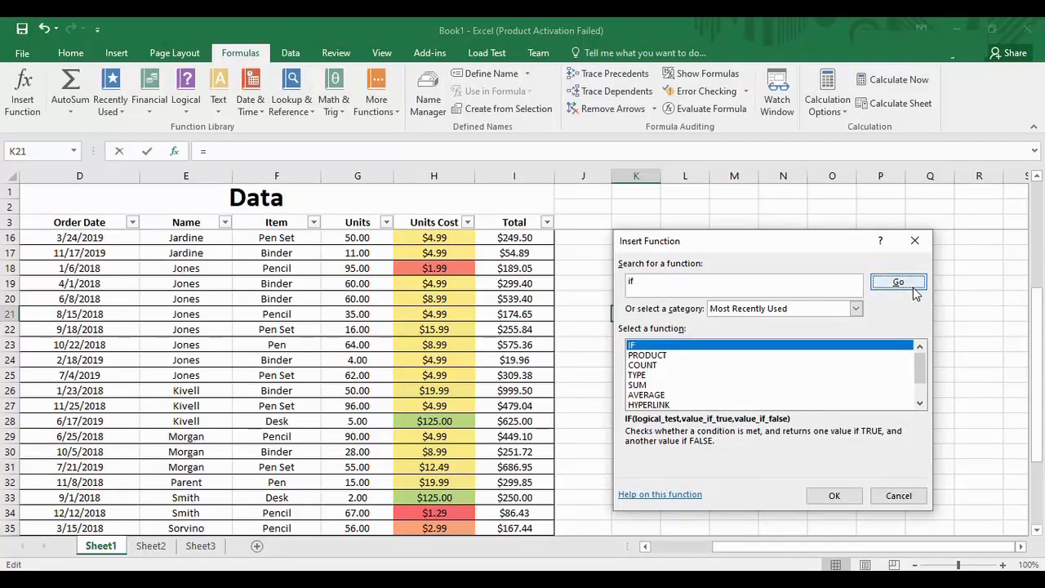
left_click(898, 281)
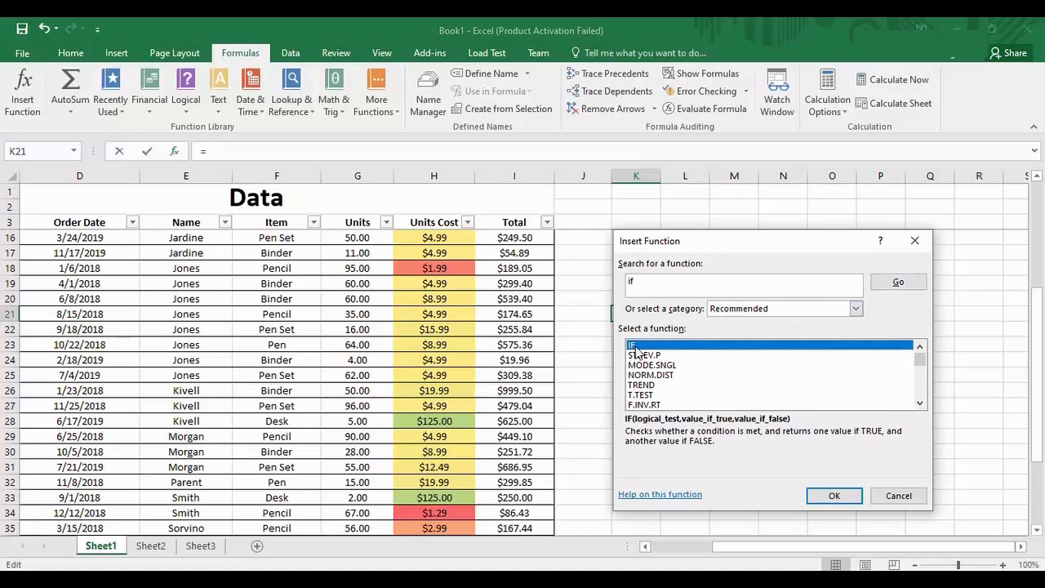
left_click(832, 495)
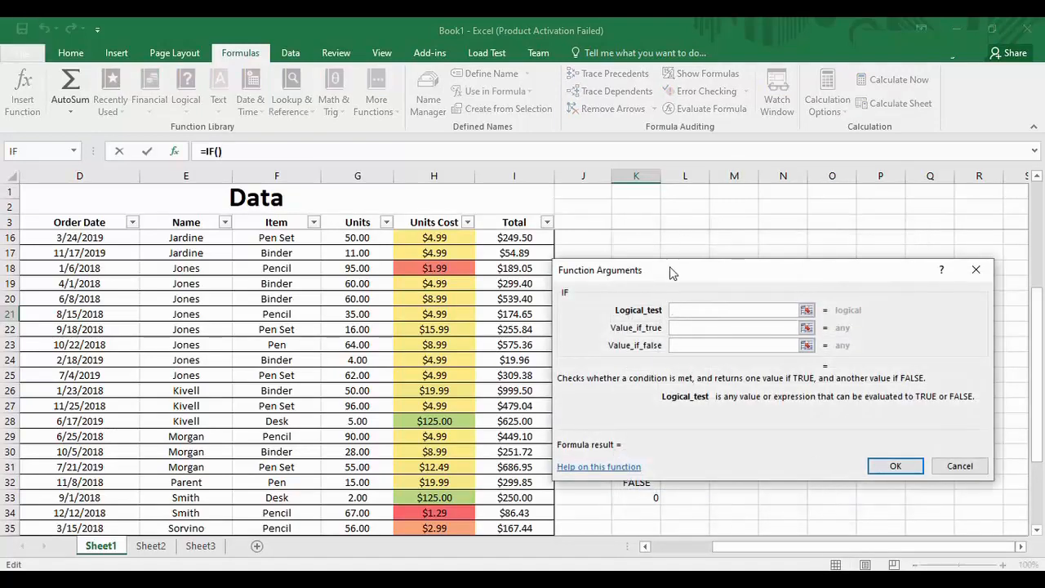
Step: Build the IF function in cell K21 with the logical test 3>2, returning "Yes" if true and "No" if false
left_click_drag(667, 277, 492, 169)
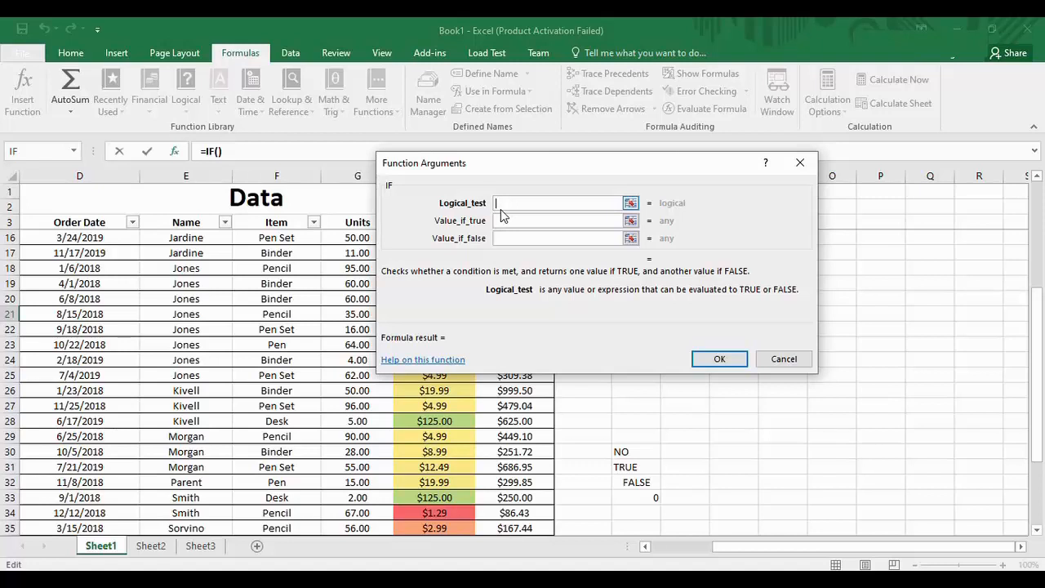
type("3>2")
left_click(507, 221)
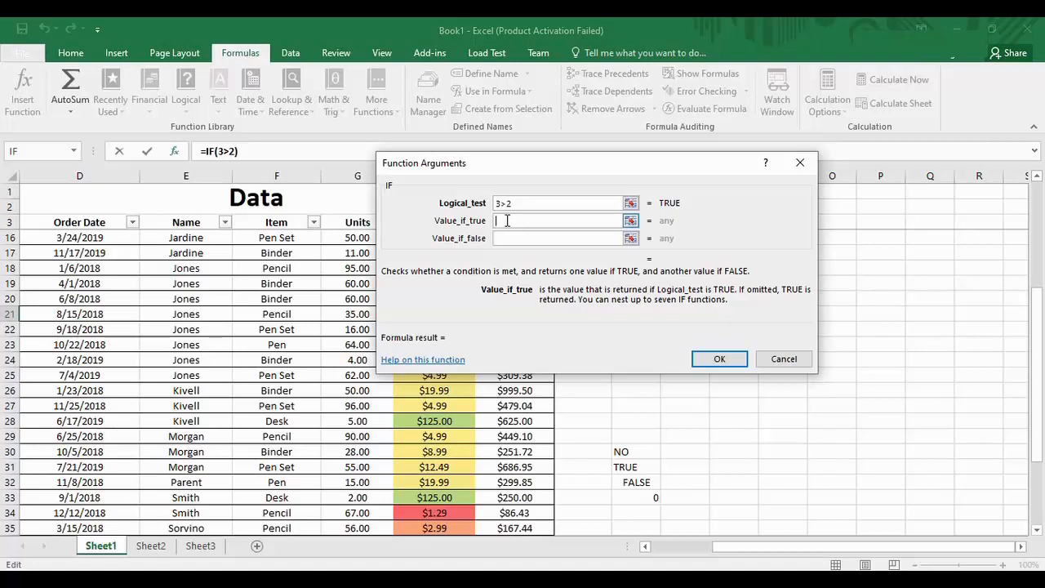
type("Yes")
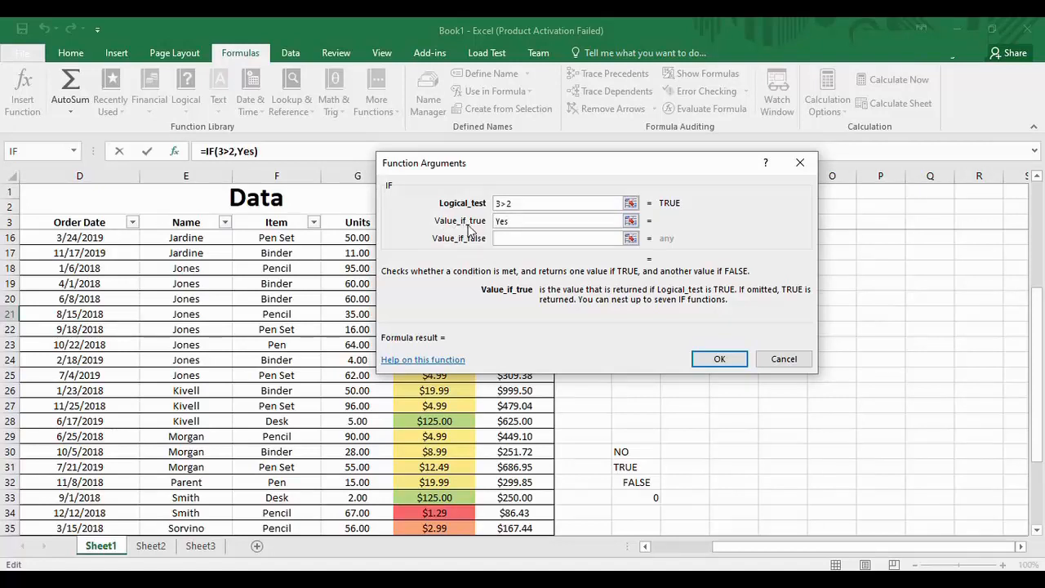
left_click(506, 238)
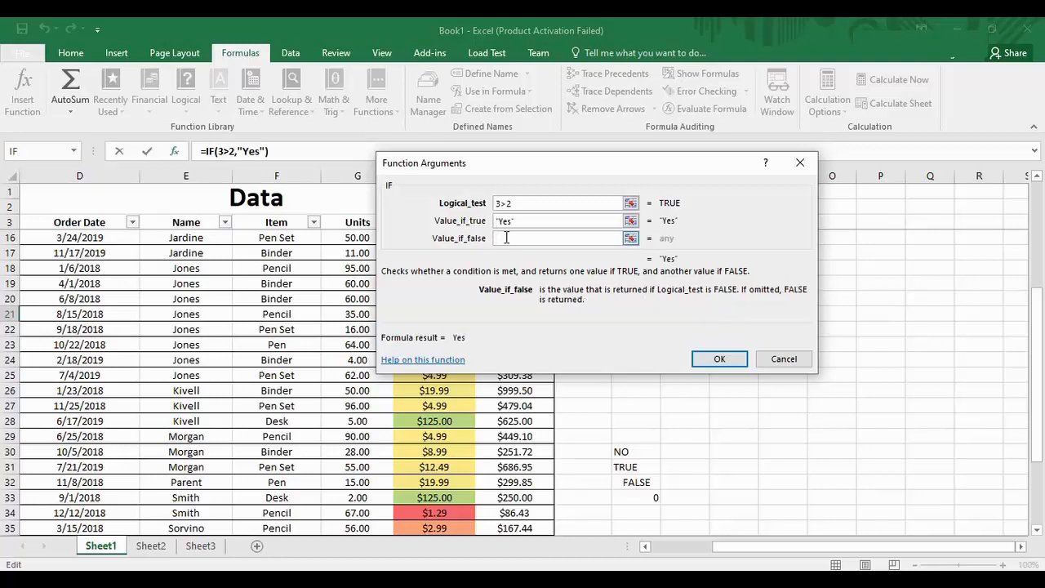
type("No")
left_click_drag(438, 249, 460, 249)
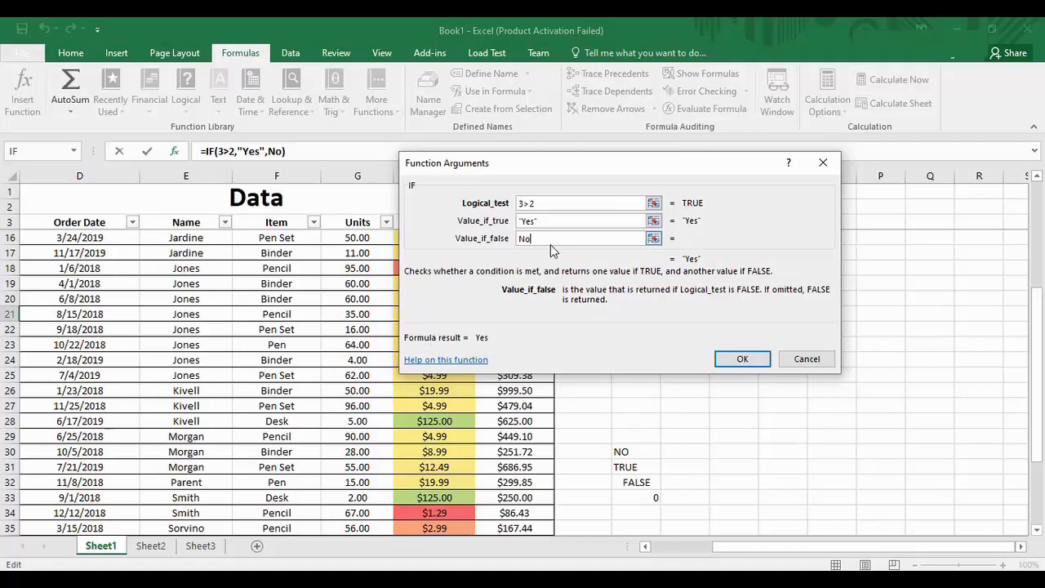
left_click(739, 359)
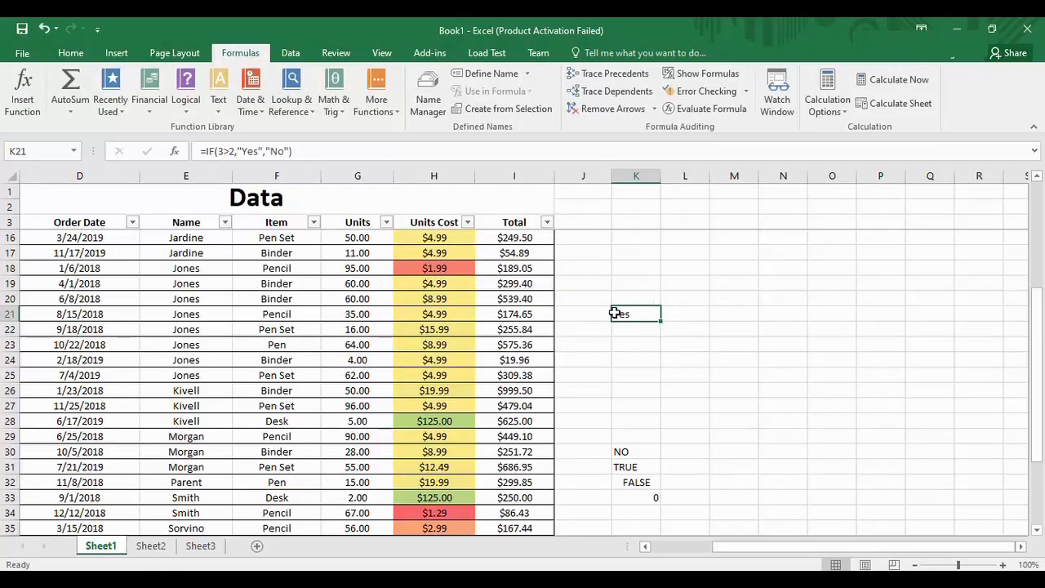
Step: Enlarge the sheet view to 226% and examine the logical test, true and false arguments of the IF formula in K21
left_click_drag(959, 567, 975, 567)
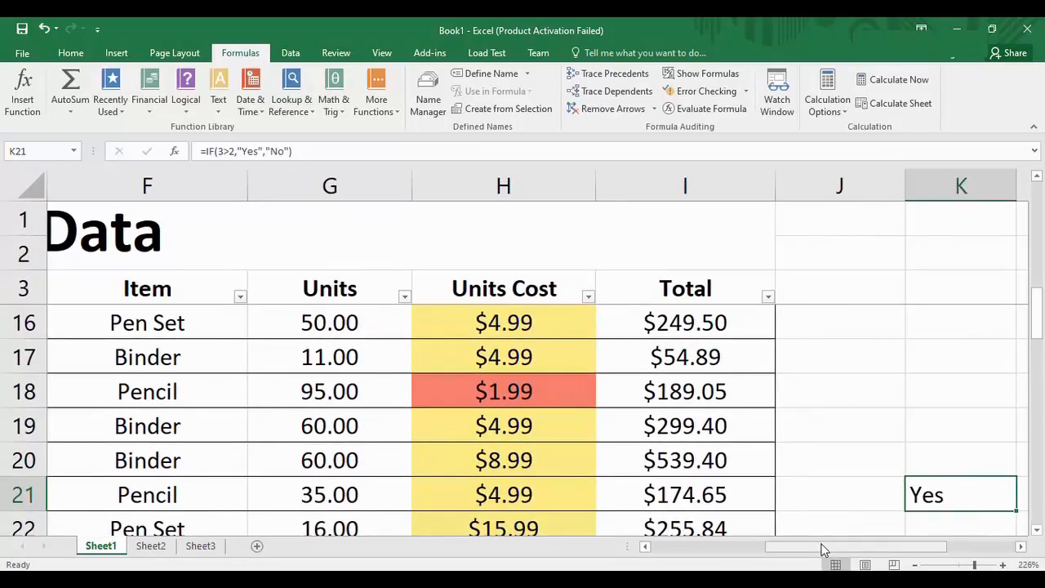
left_click_drag(821, 548, 857, 550)
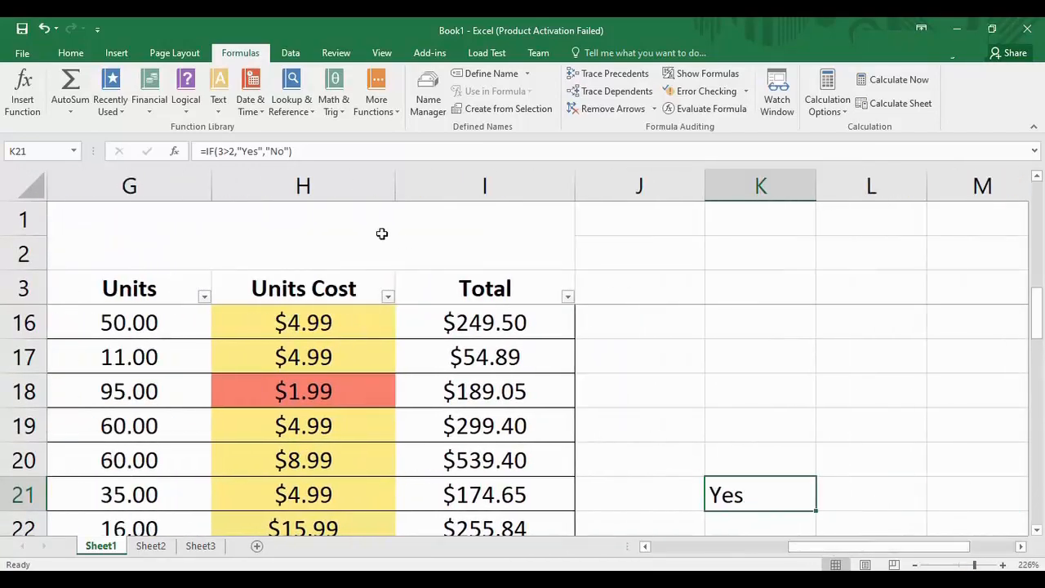
left_click(310, 151)
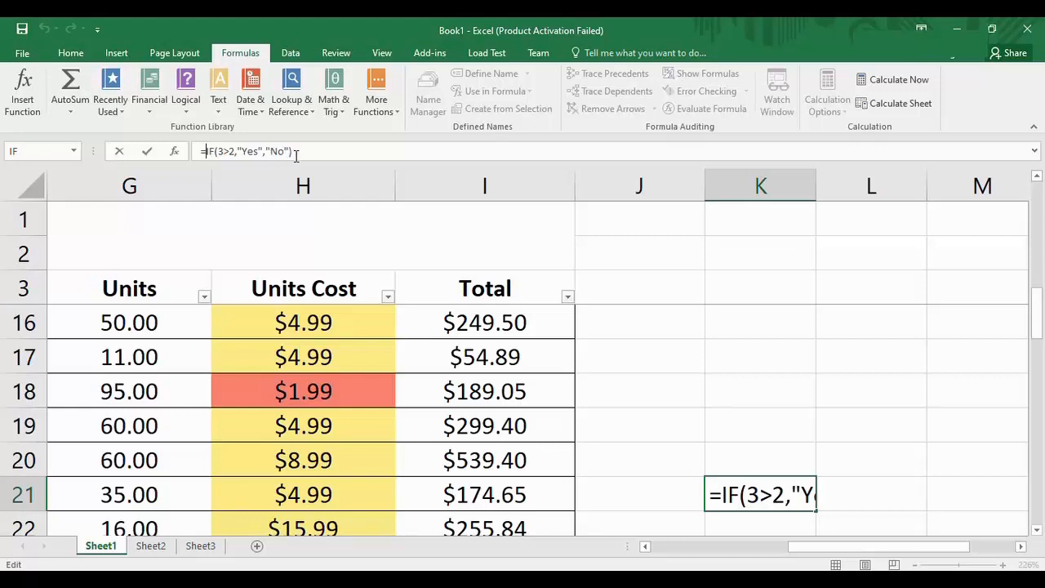
left_click(240, 152)
left_click_drag(247, 152, 265, 152)
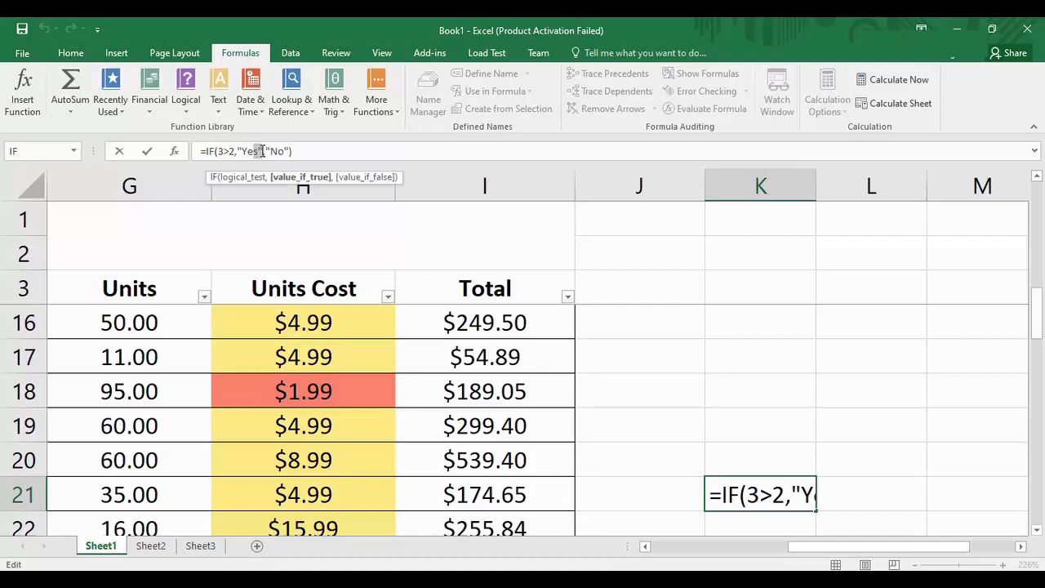
left_click(266, 153)
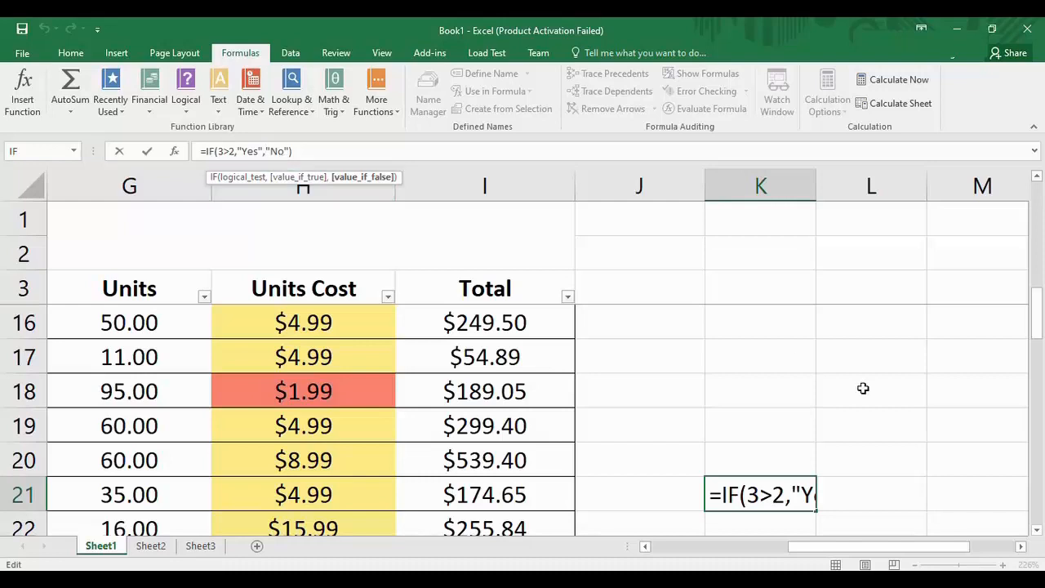
key("Return")
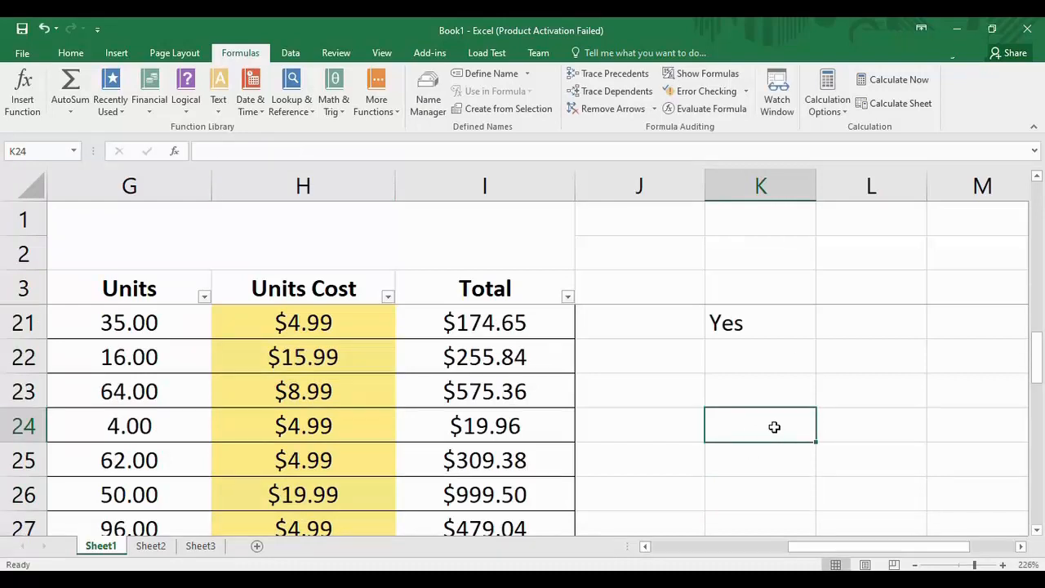
Step: Enter the formula =IF(H22<H26,1,0) in cell K24 and check it against the two compared unit costs
type("=i")
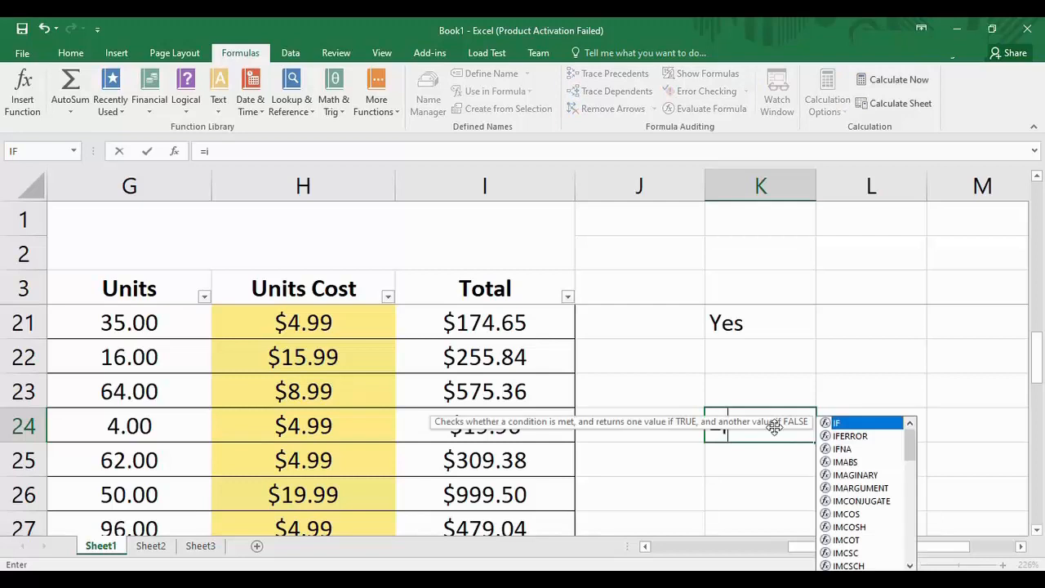
type("f(")
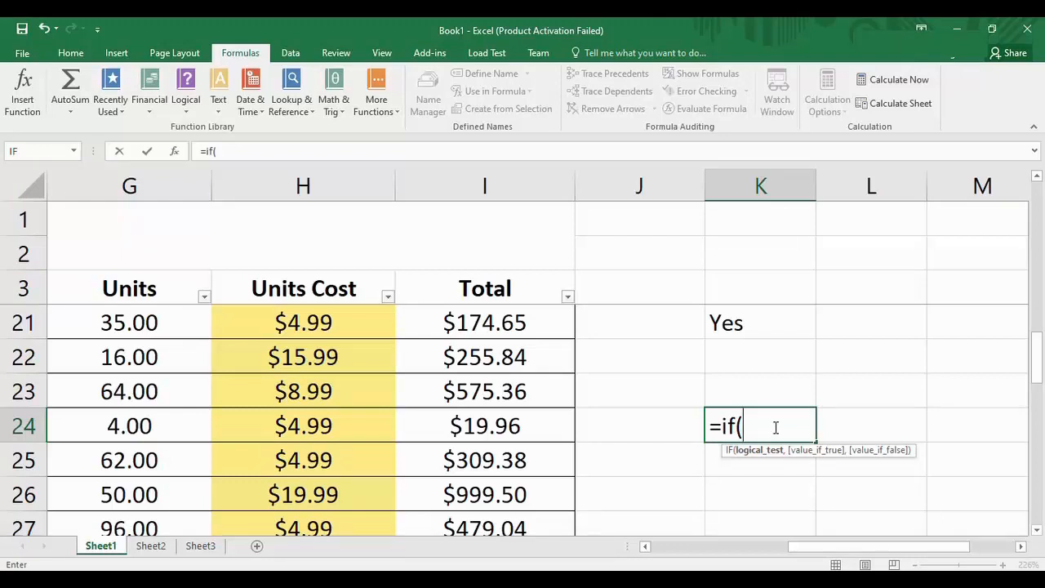
left_click(325, 364)
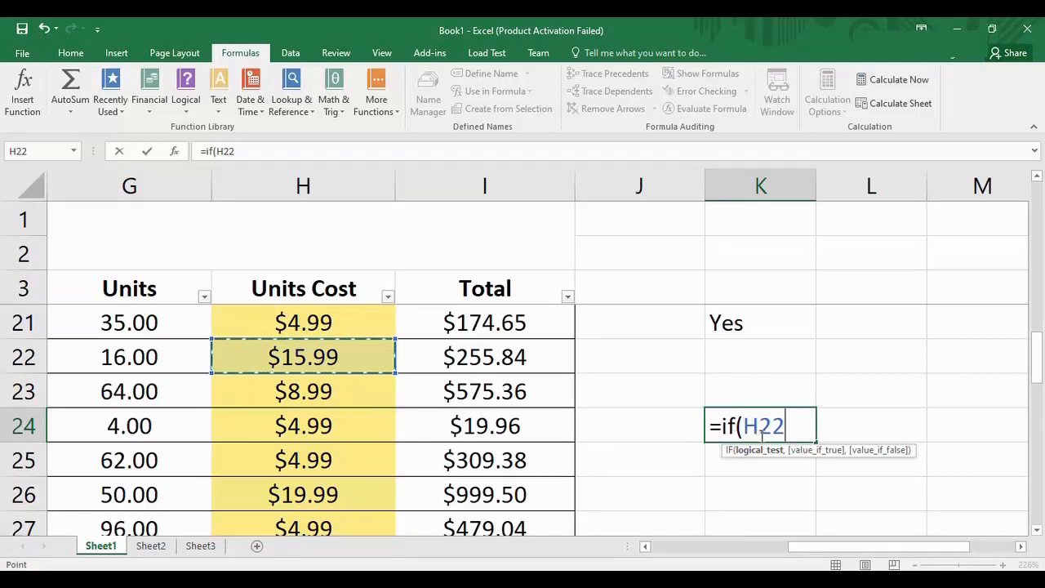
type("<")
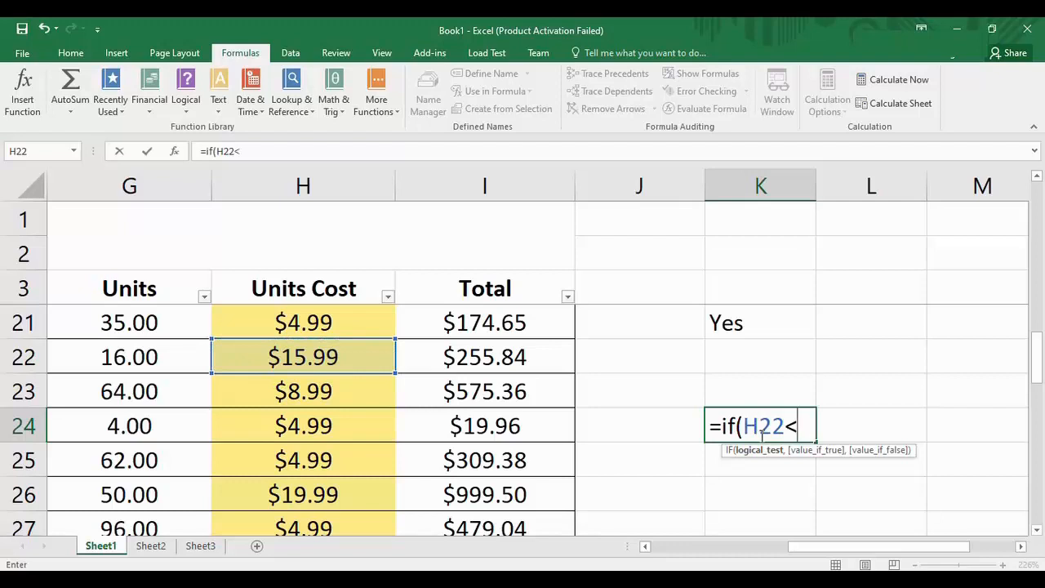
left_click(348, 495)
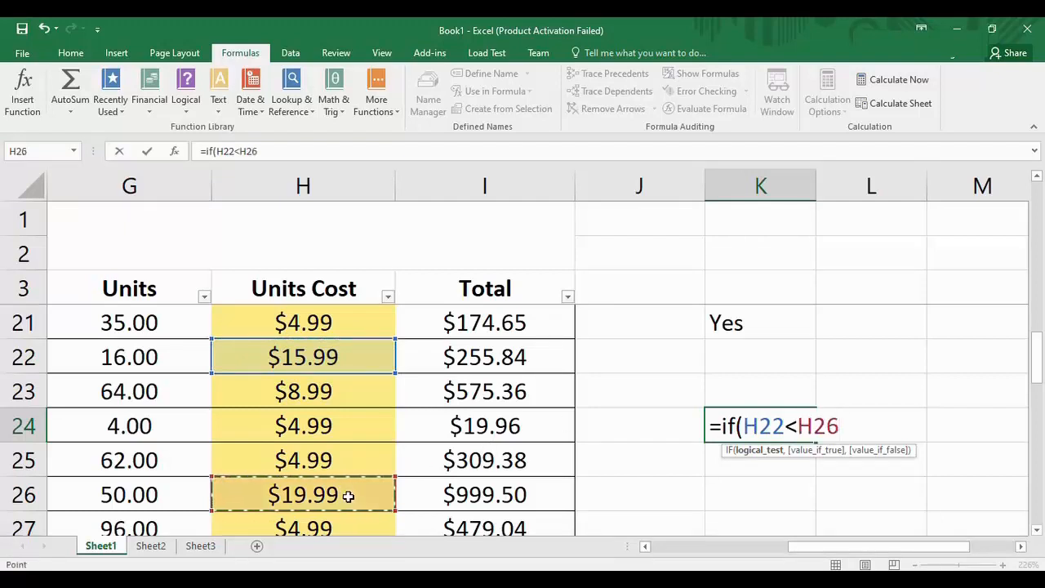
type(",")
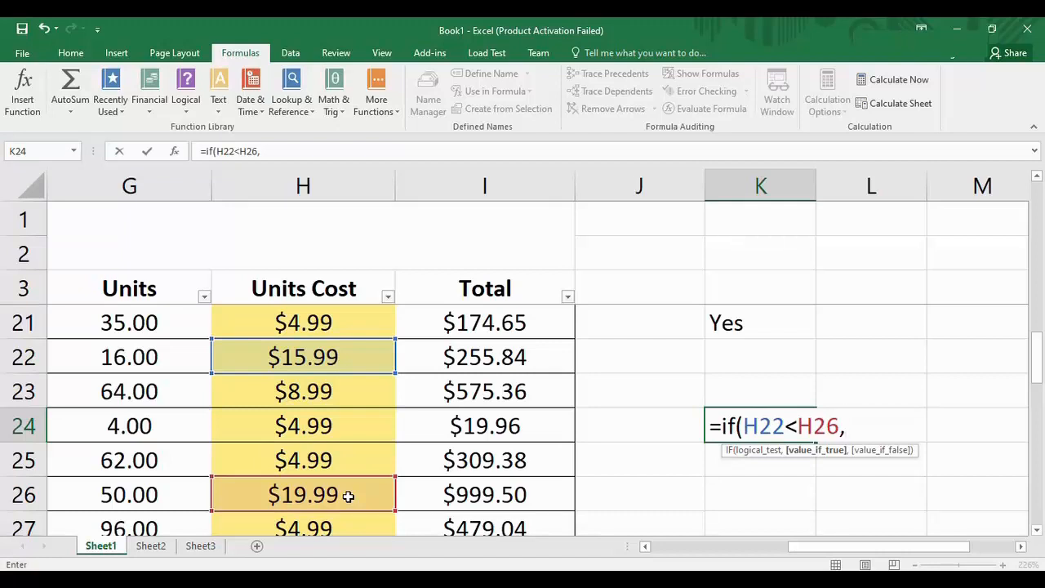
type("1,")
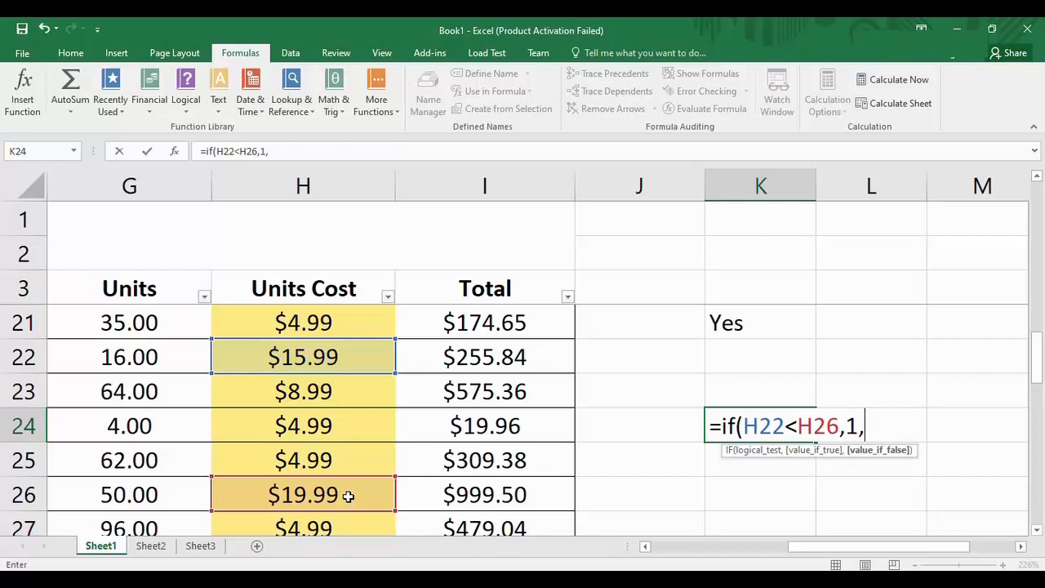
type("0)")
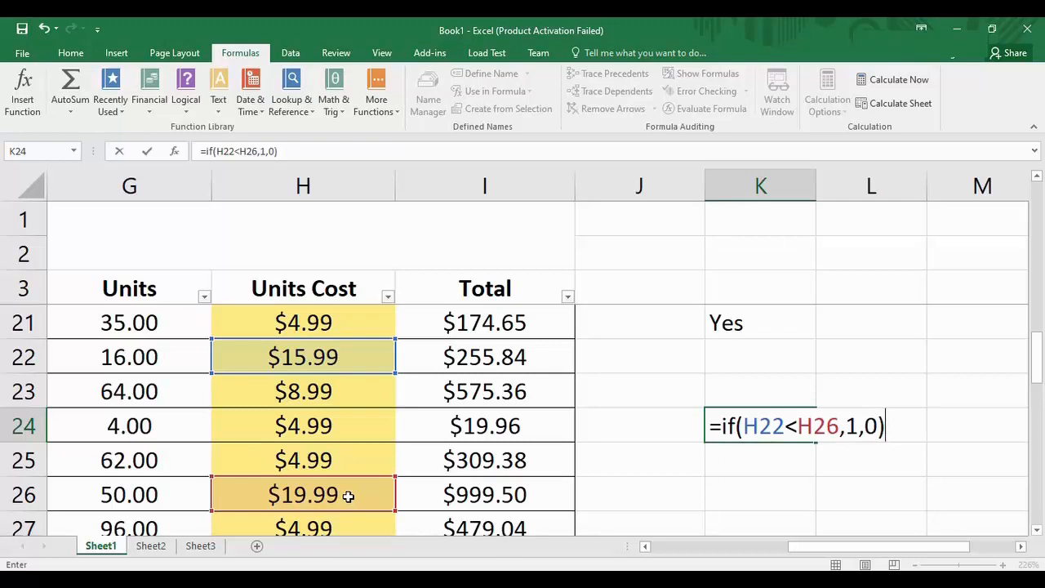
key("Return")
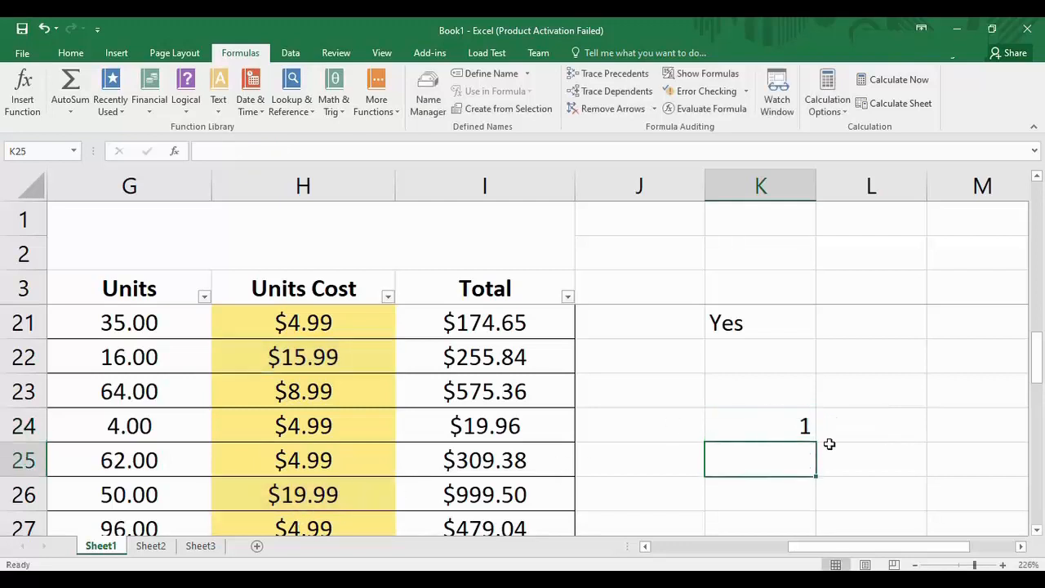
left_click(751, 425)
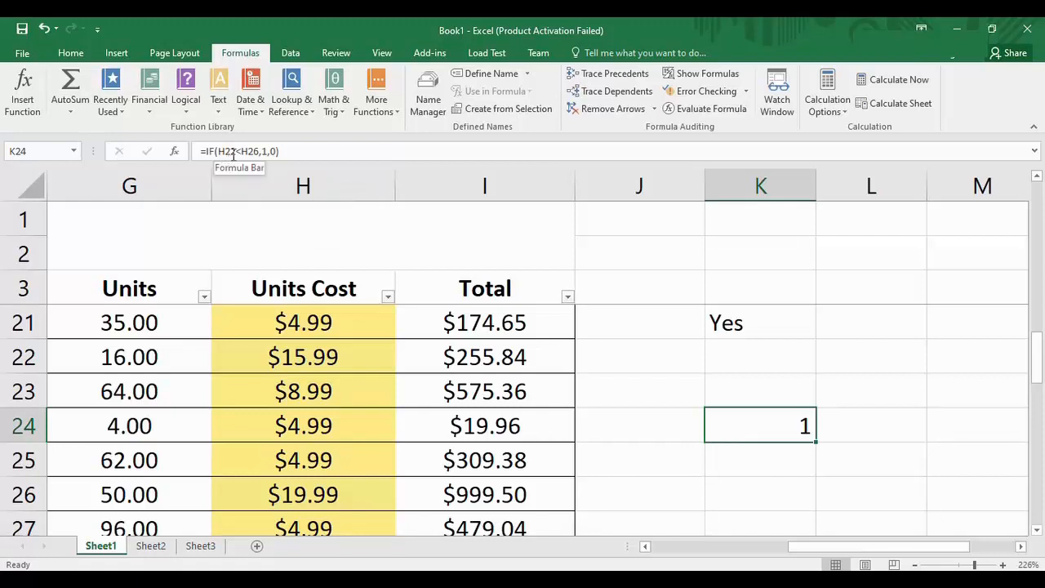
left_click(300, 363)
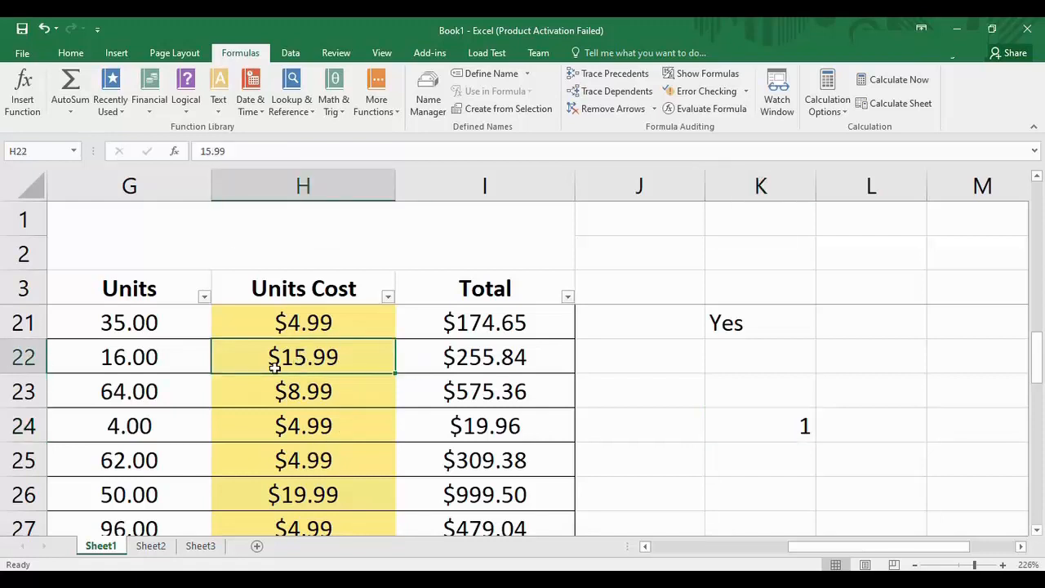
left_click(331, 494)
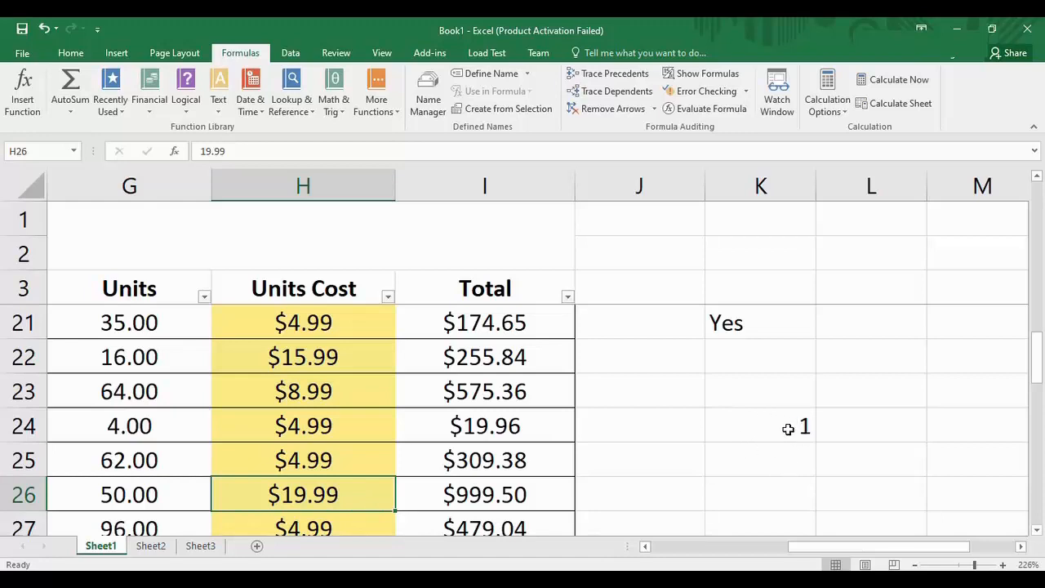
Step: Enter the formula =IF(H21>H22,1,0) in cell K25 to compare the first two visible unit costs
left_click(772, 455)
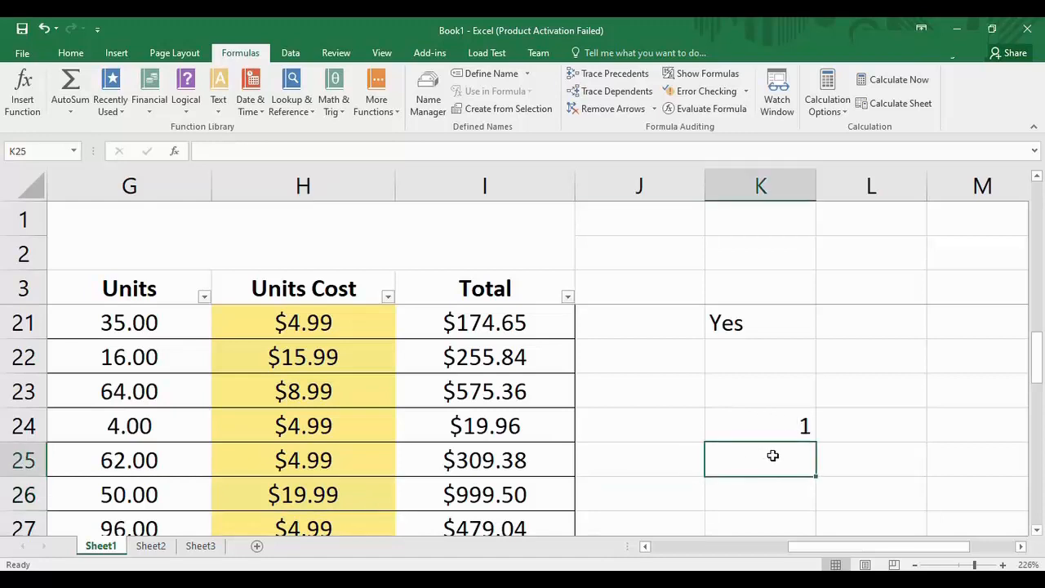
type("=if")
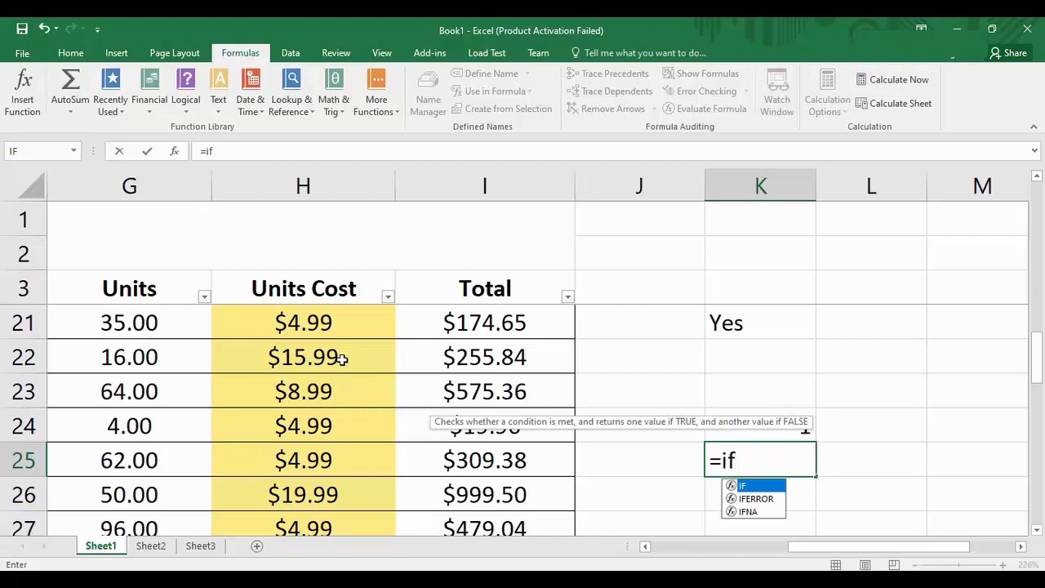
type("(")
left_click(320, 325)
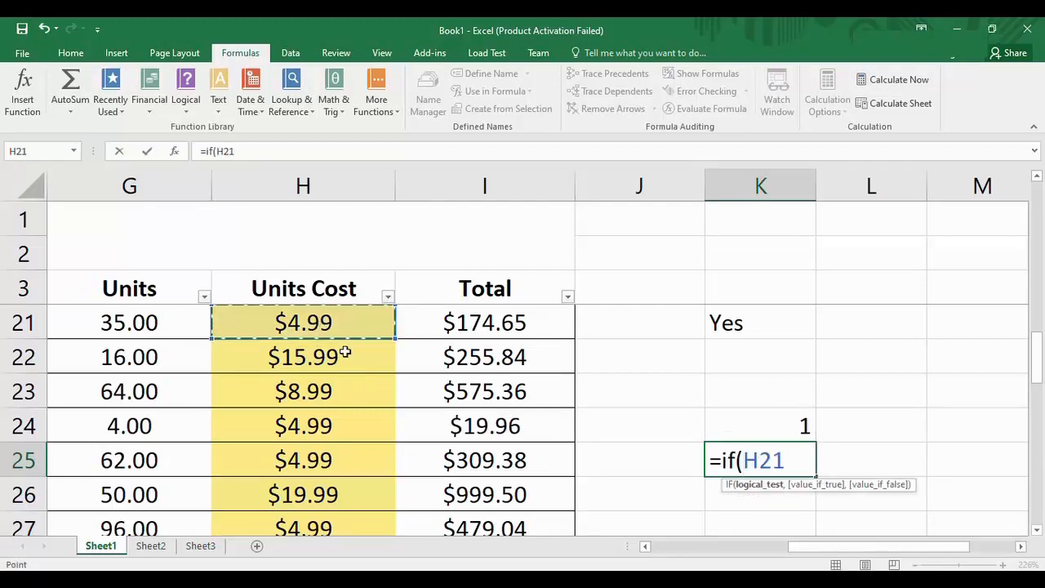
type(">")
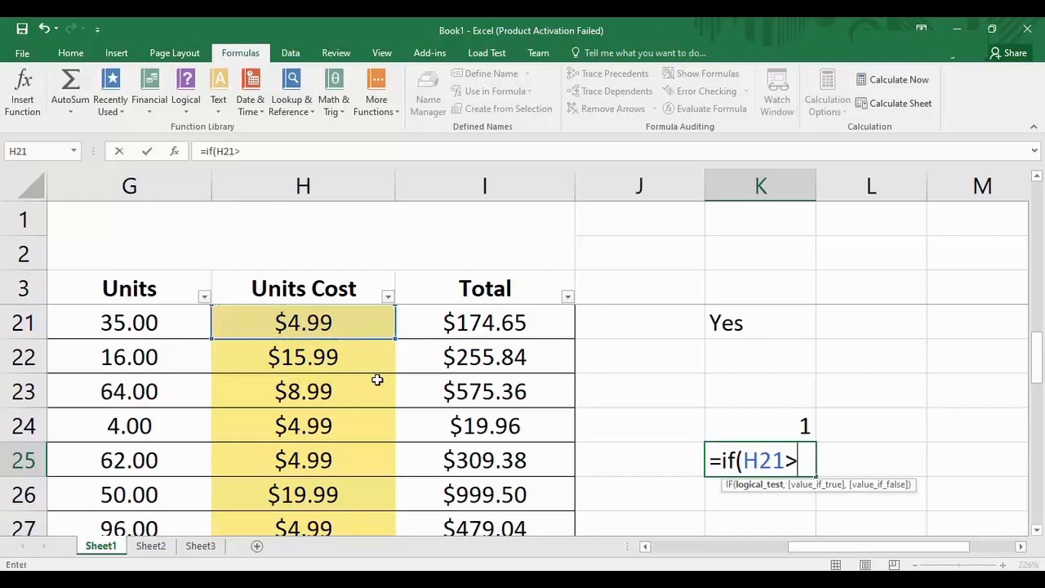
left_click(343, 357)
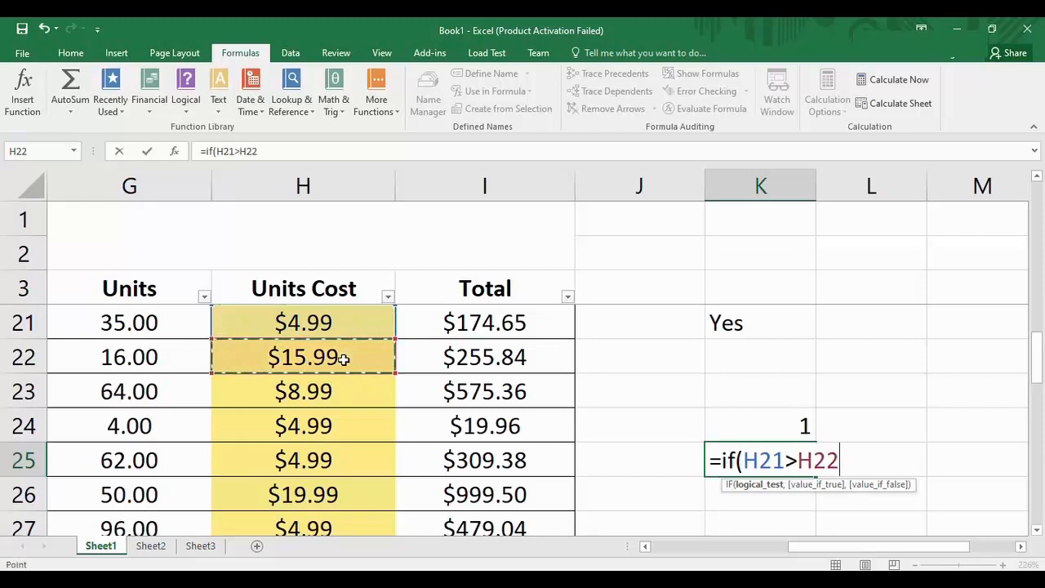
type(",")
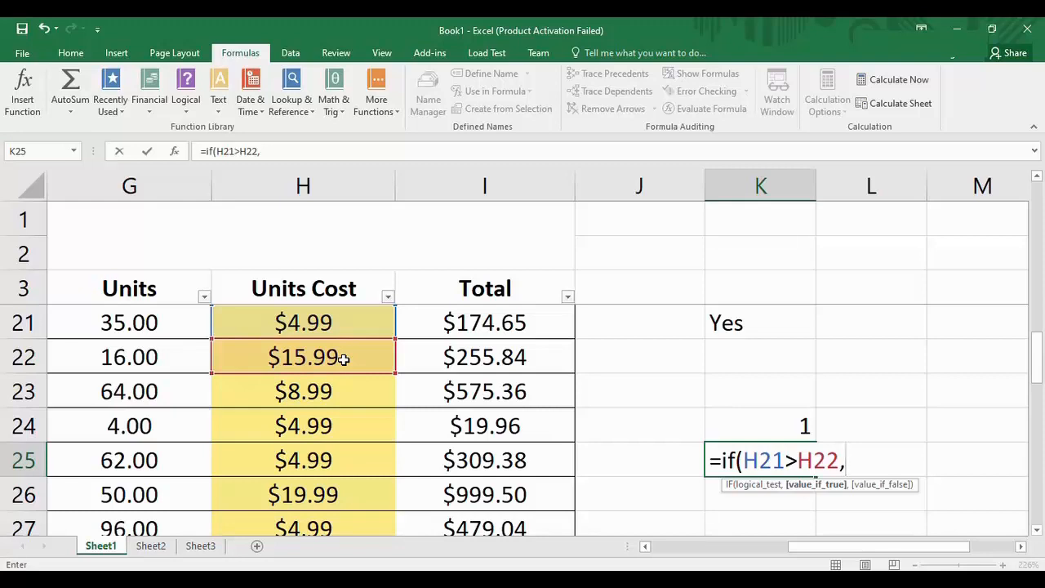
type("1,")
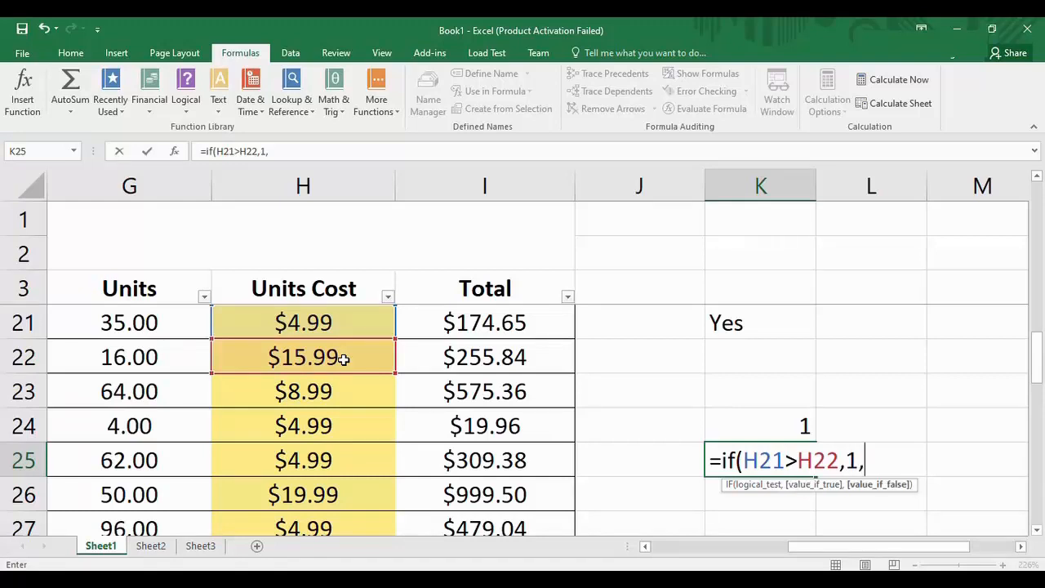
type("0)")
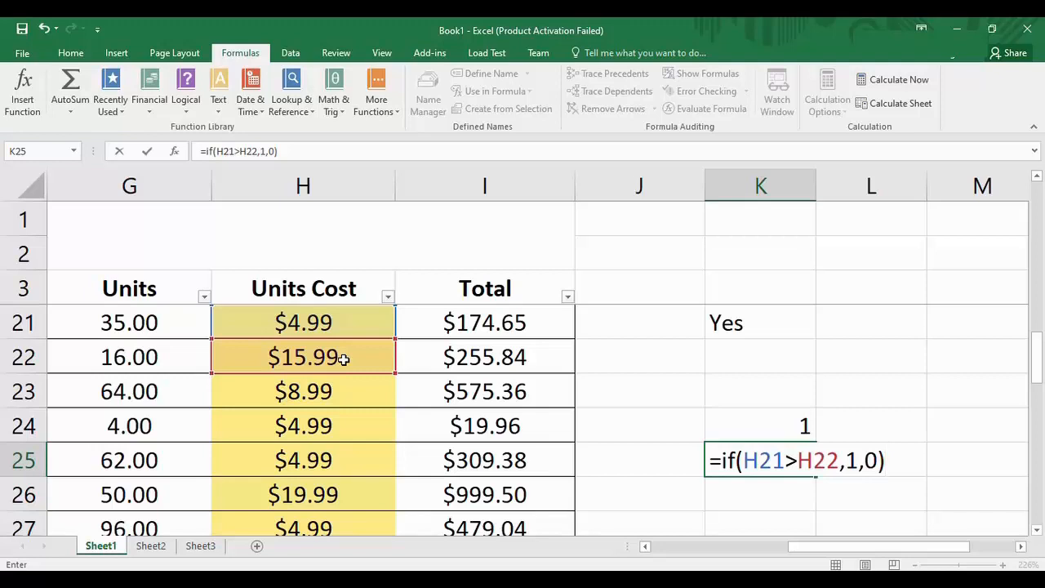
key("Return")
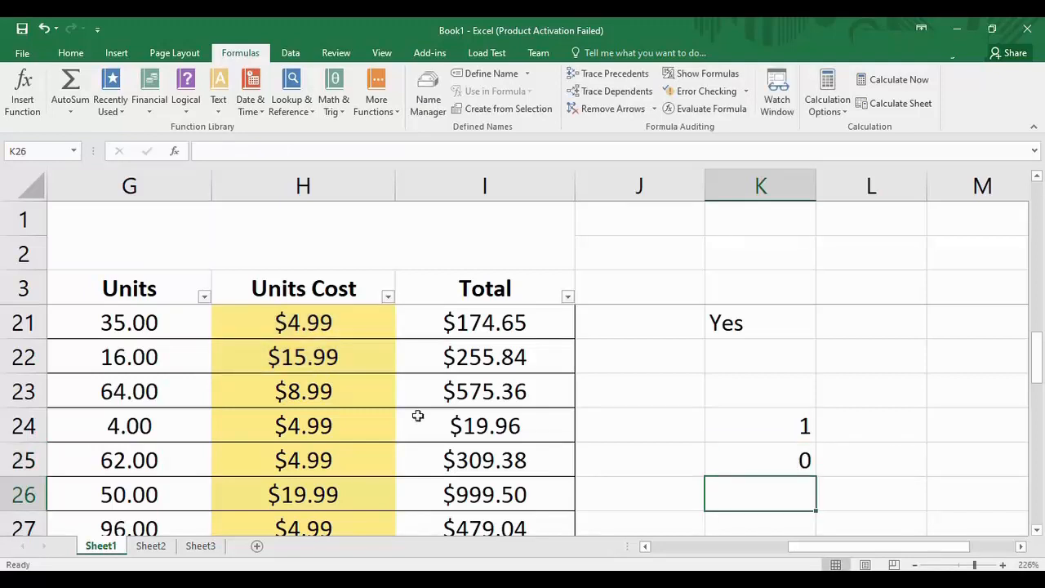
Step: Review the IF formulas in cells K25 and K21
left_click(794, 462)
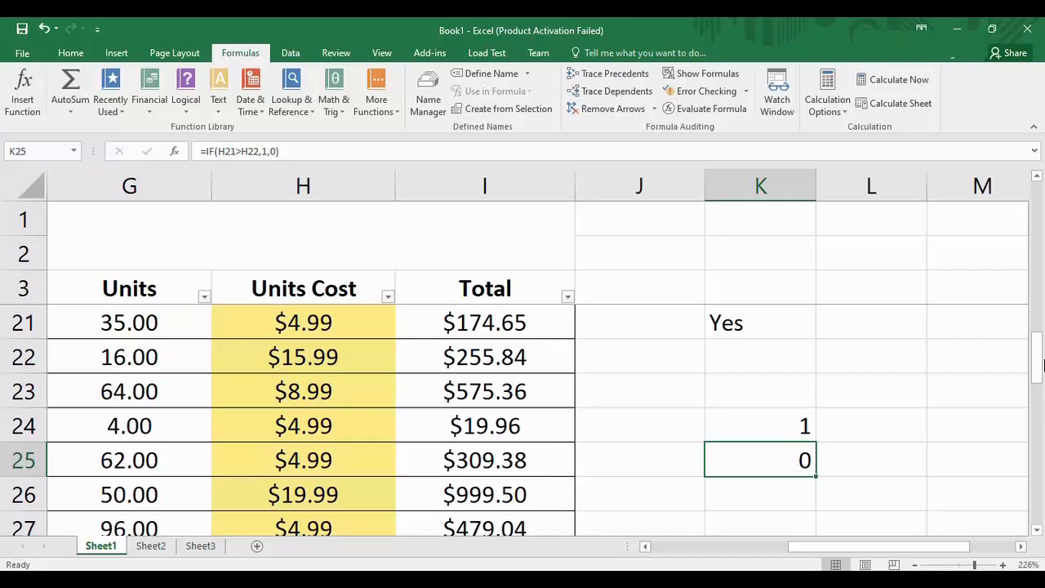
left_click_drag(1038, 355, 1040, 354)
left_click(764, 332)
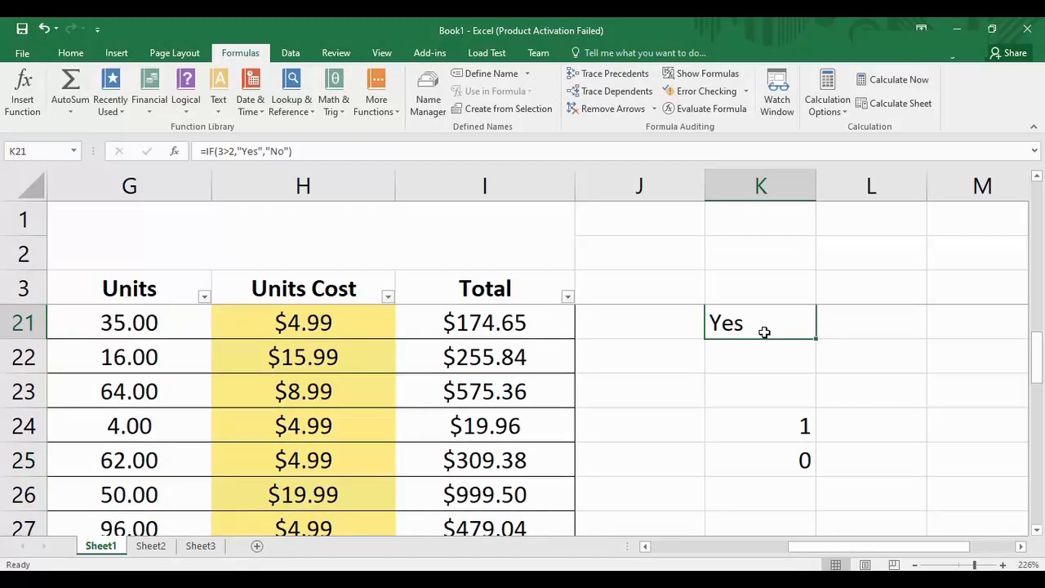
Step: Review the IF formulas in cells K24 and K25
left_click(792, 438)
left_click(792, 466)
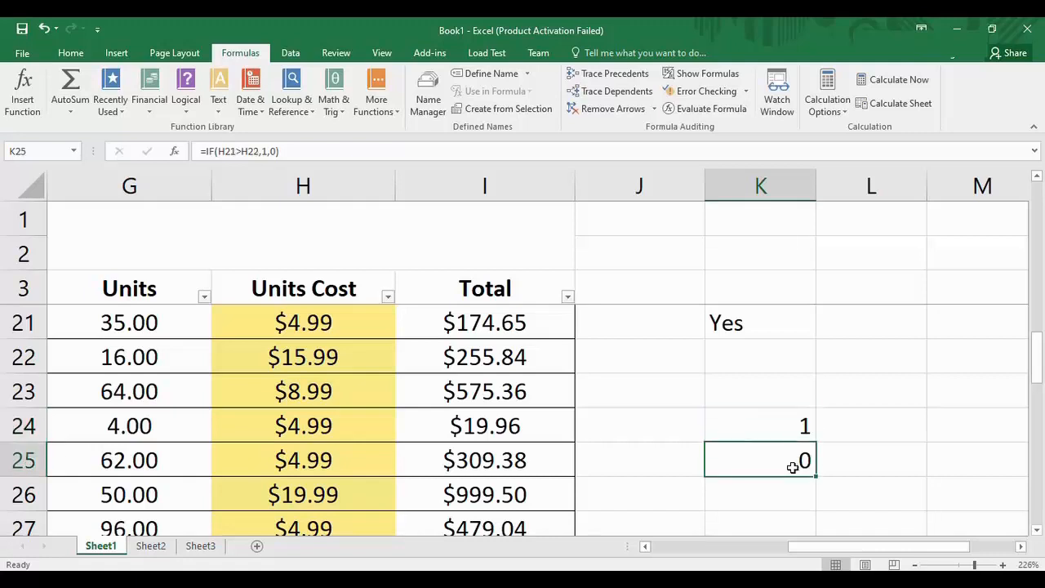
Step: Enter the formula =IF(H28<H26,TRUE,FALSE) in cell L27, with unquoted logical values as results, and check it
scroll(825, 441, "down", 1)
left_click(858, 419)
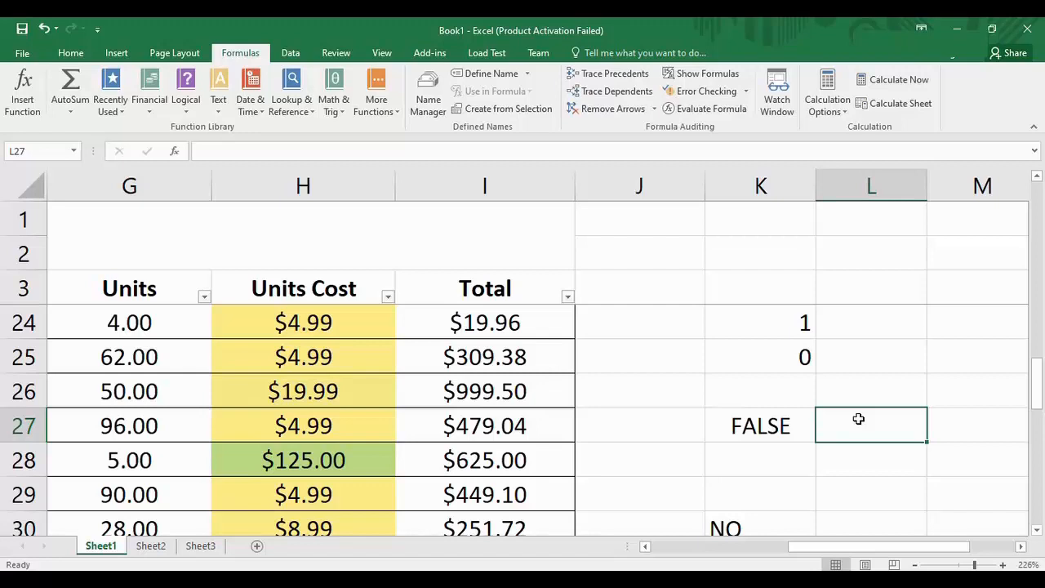
type("=IF")
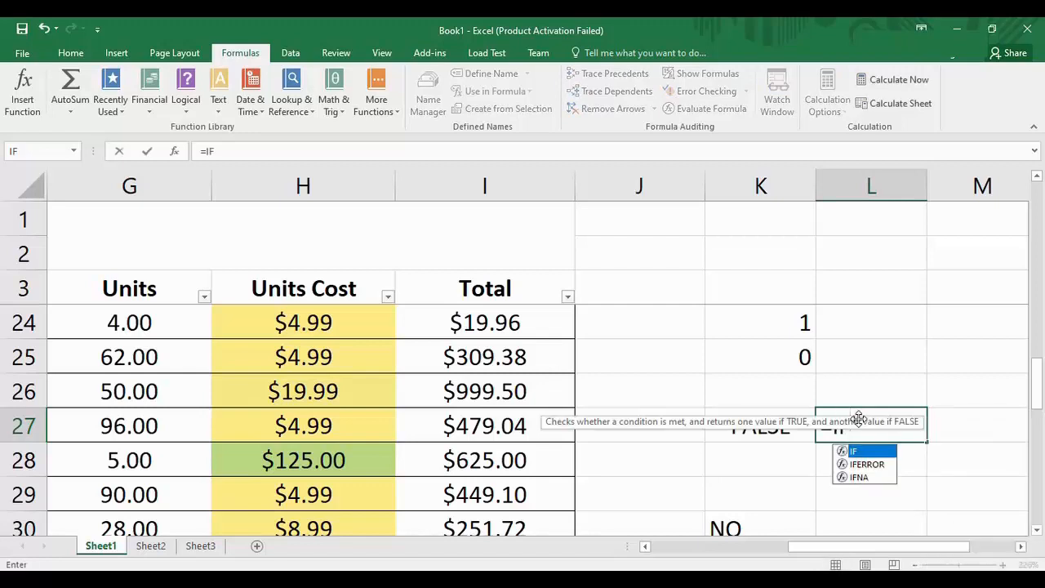
key("Escape")
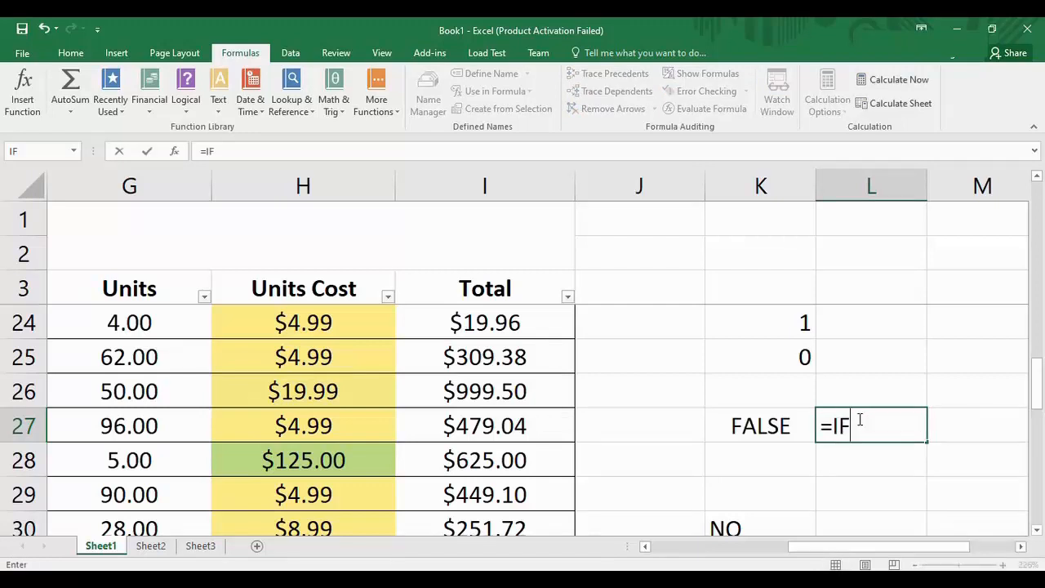
type("(")
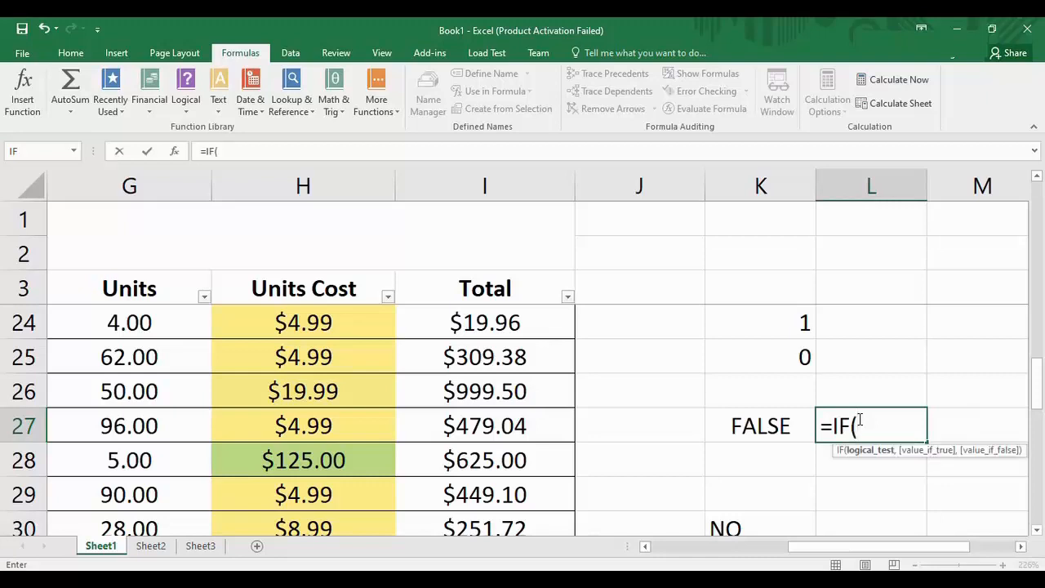
left_click(361, 469)
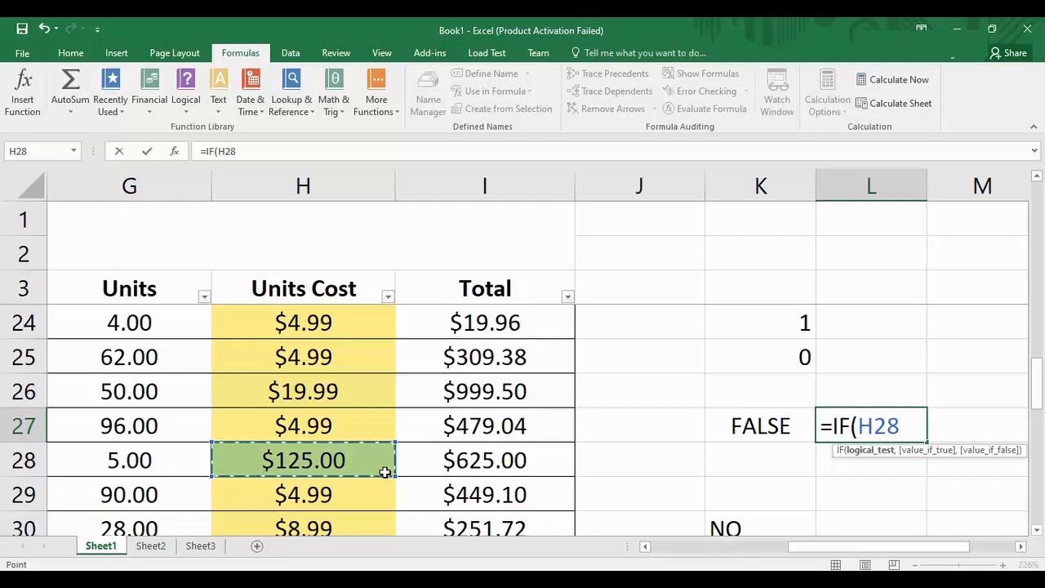
type("<")
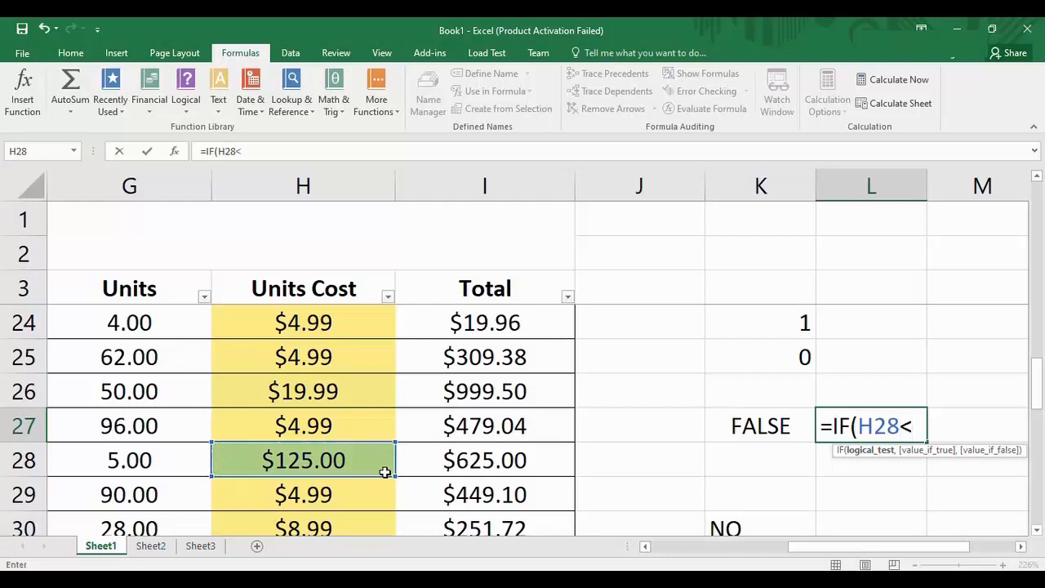
left_click(346, 394)
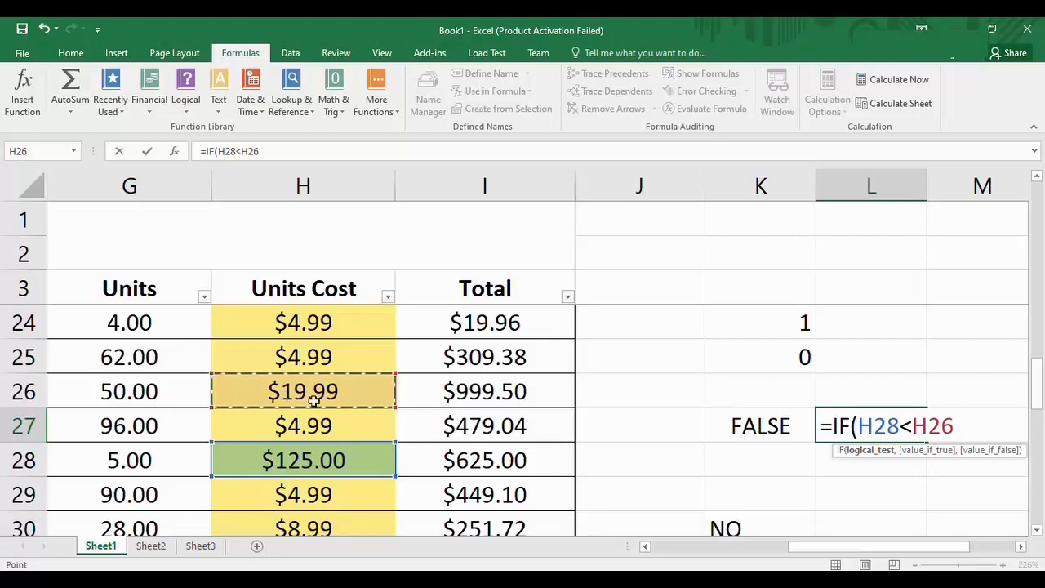
type(",")
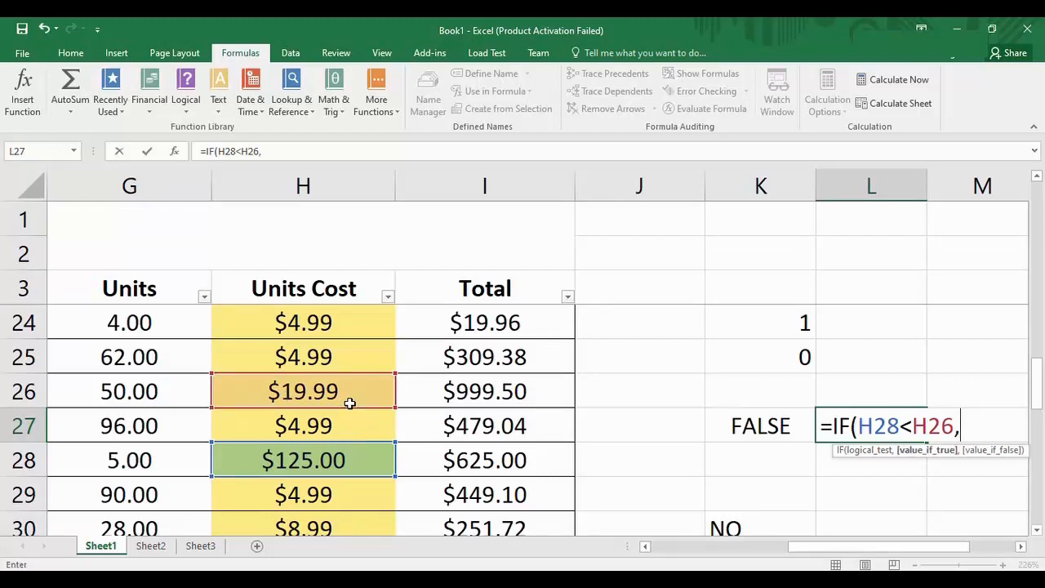
type("TR")
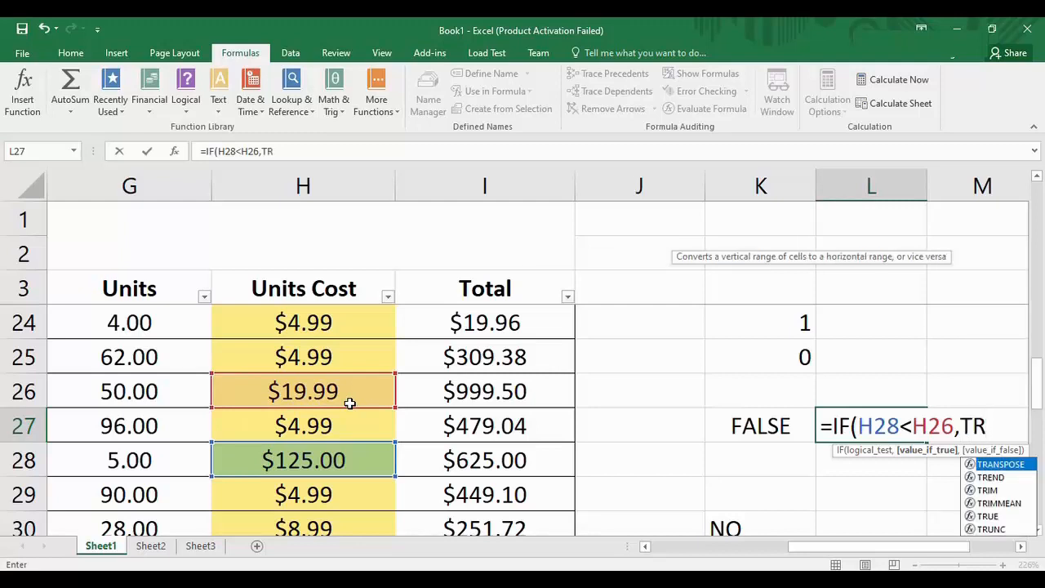
type("UE")
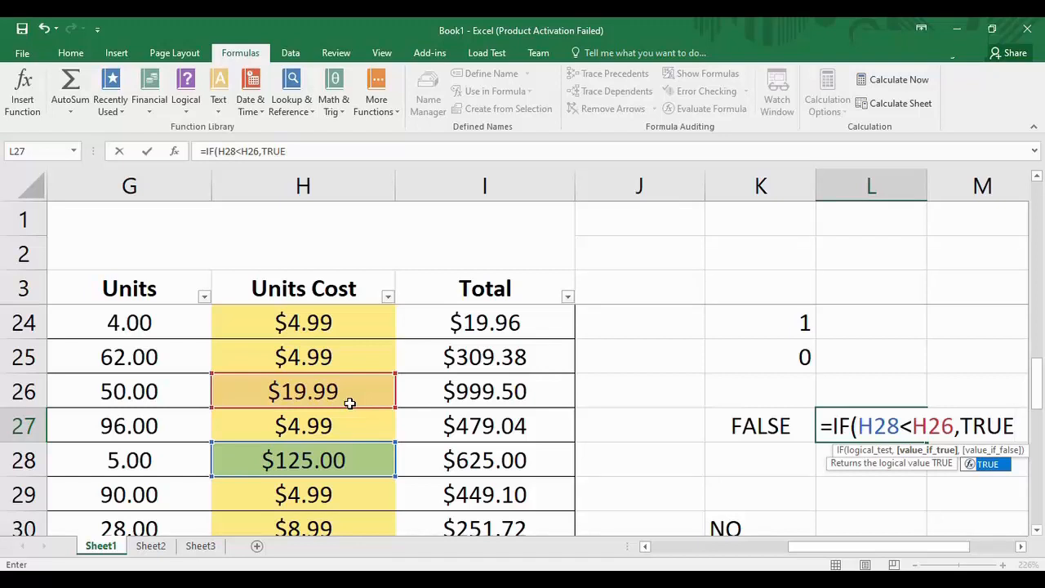
type(",")
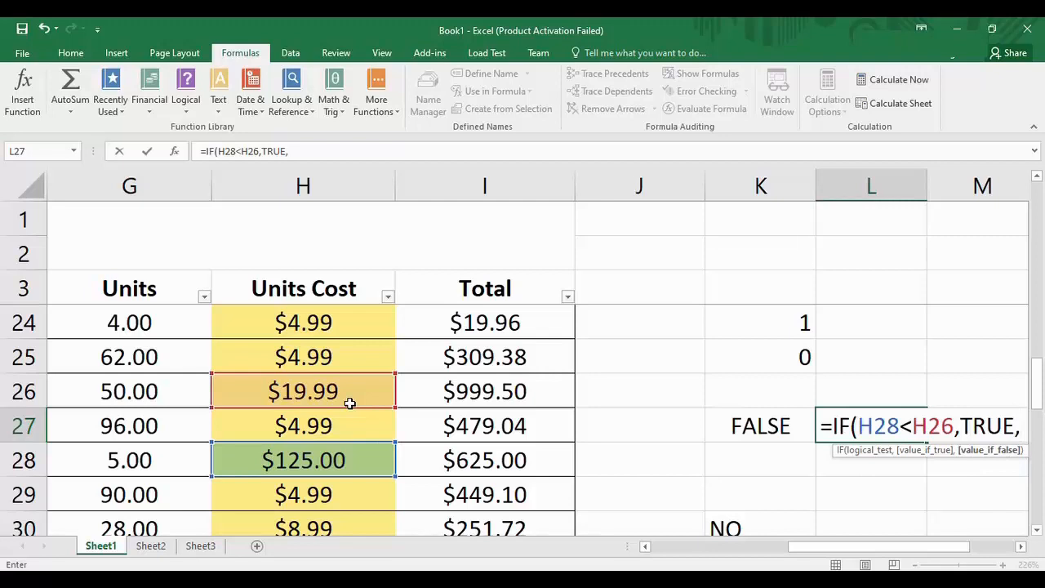
type("FALSE")
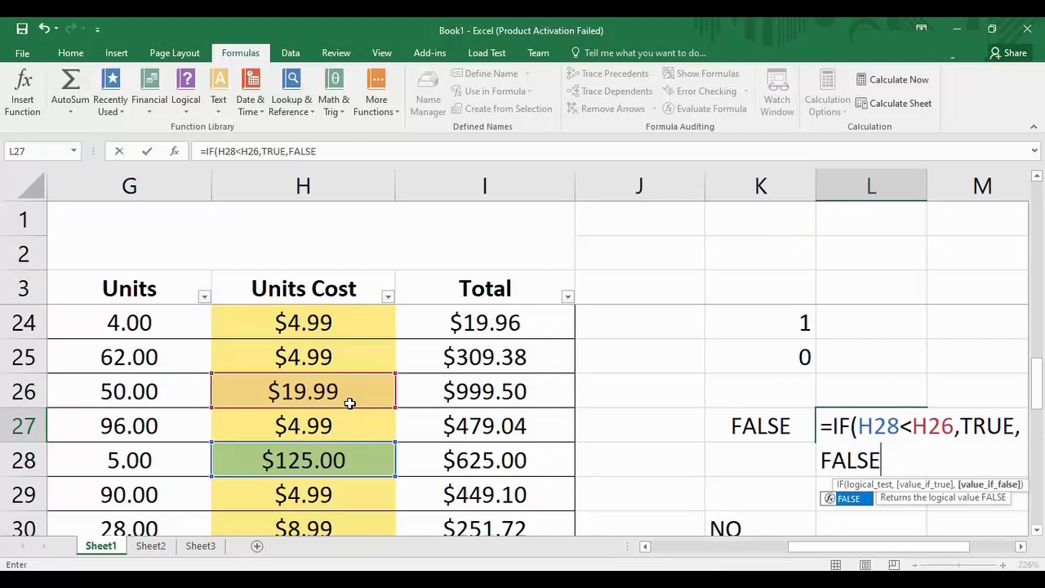
type(")")
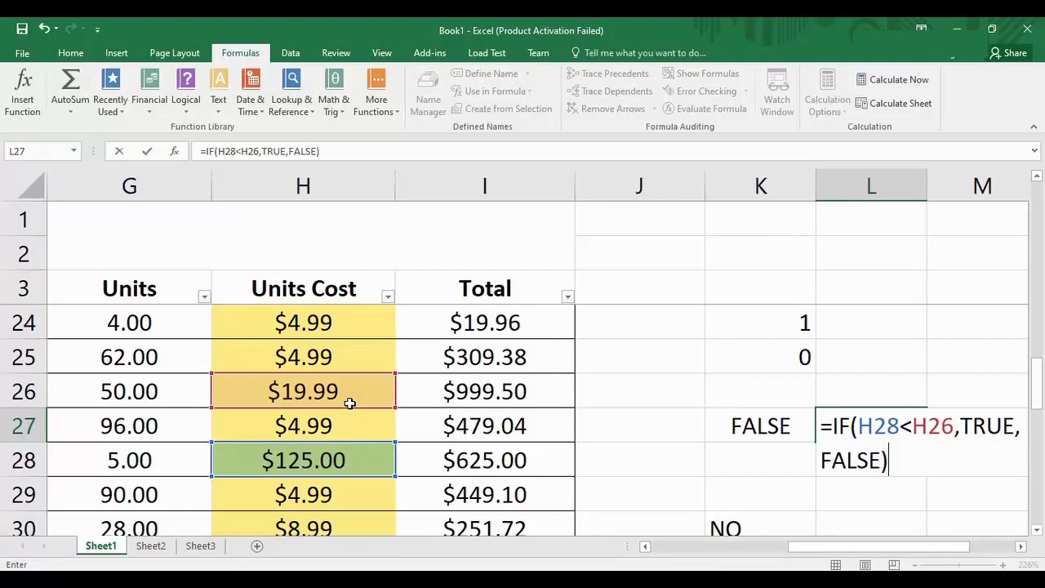
key("Return")
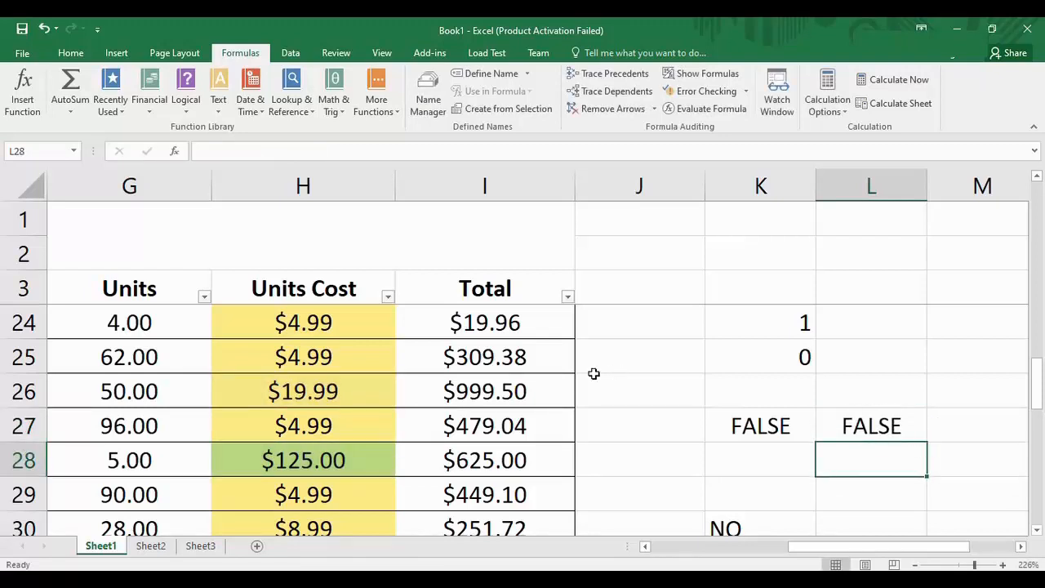
left_click(889, 431)
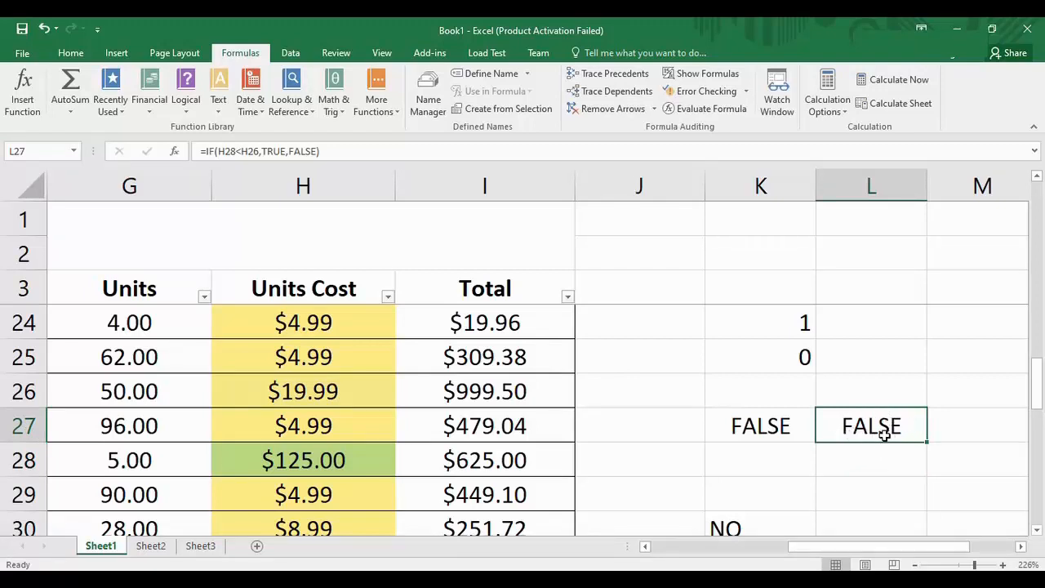
Step: Enter the formula =IF(H28<H26,"TRUE","FALSE") in cell L28, with both results as quoted text
left_click(878, 467)
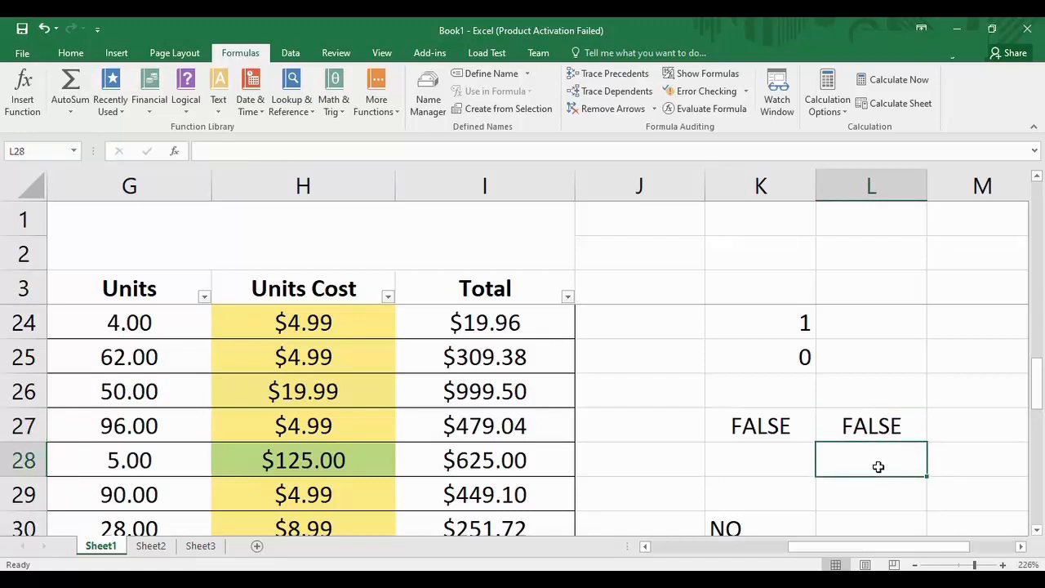
type("=IF")
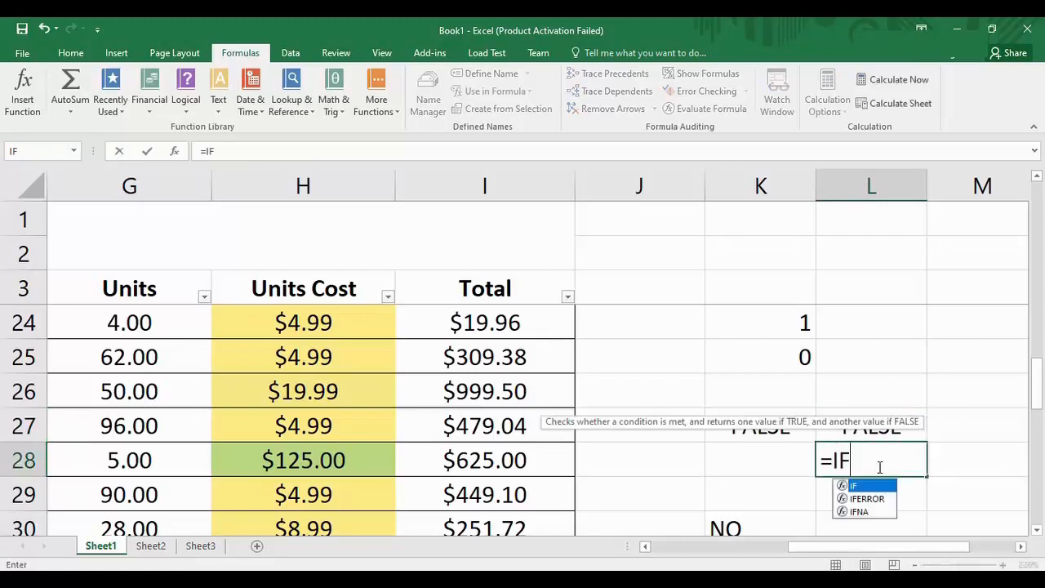
type("(")
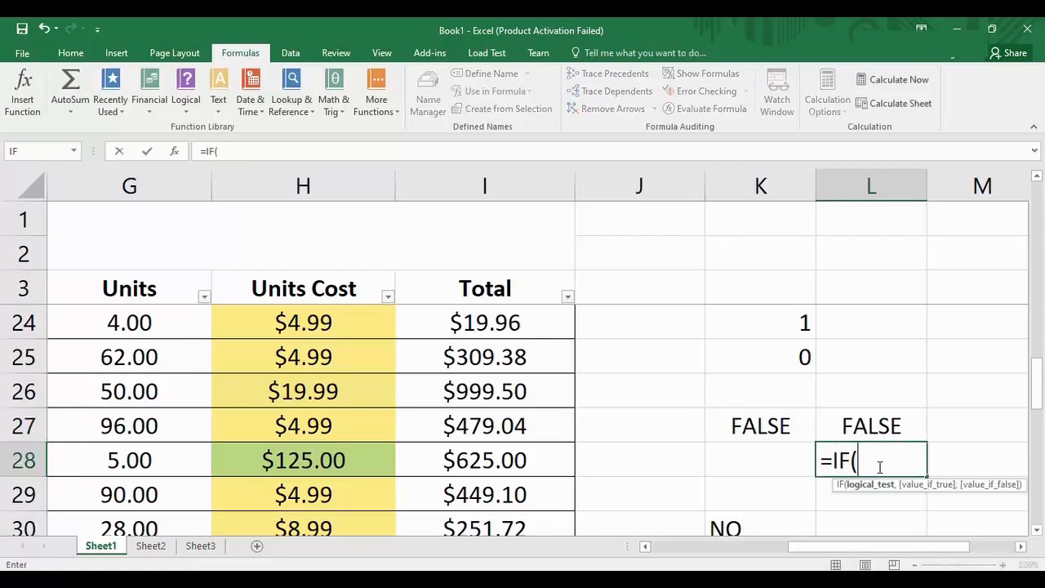
left_click(375, 460)
type("<")
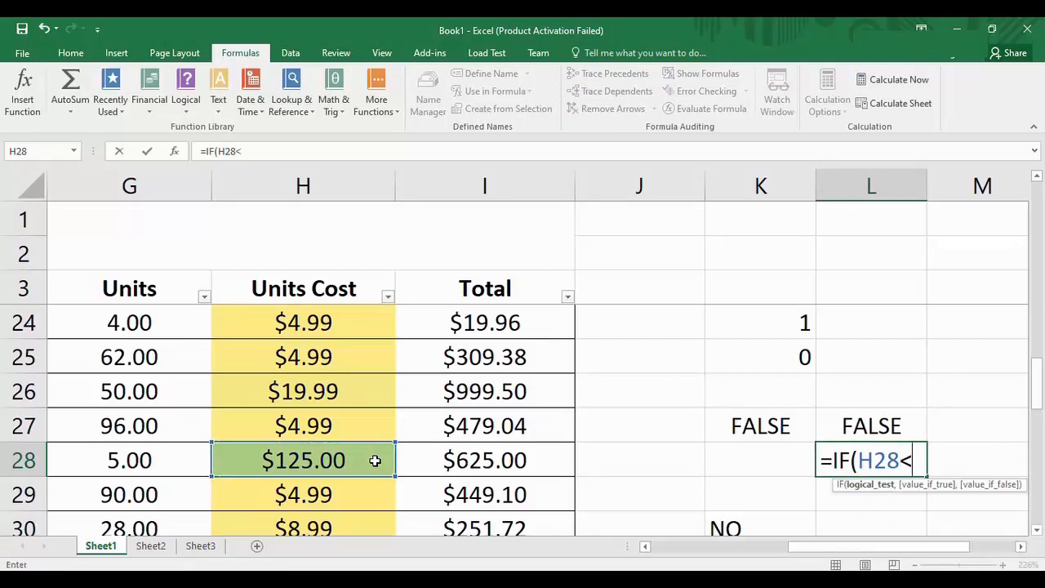
left_click(289, 391)
type(",")
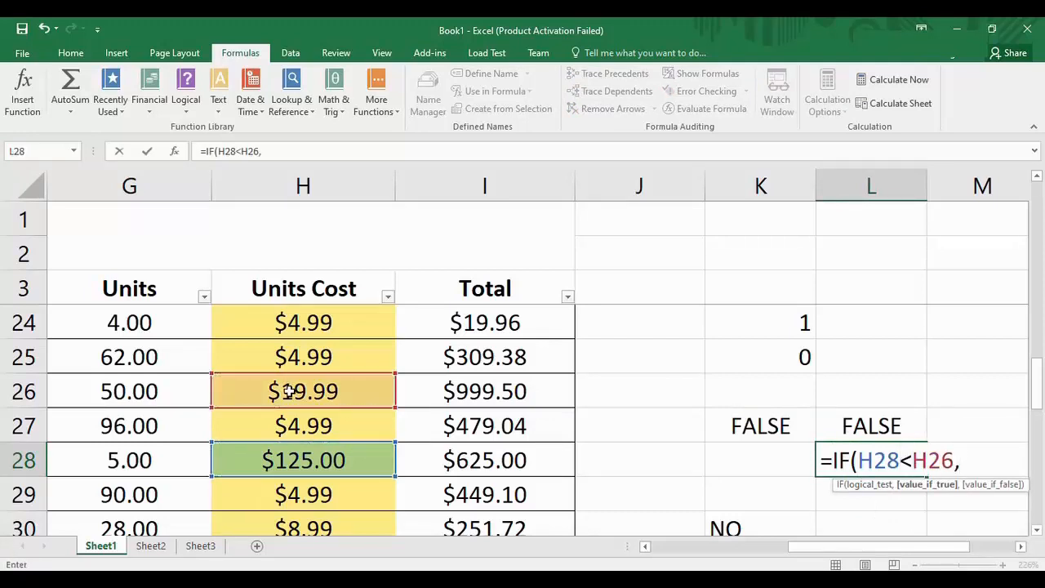
type("\"TRU")
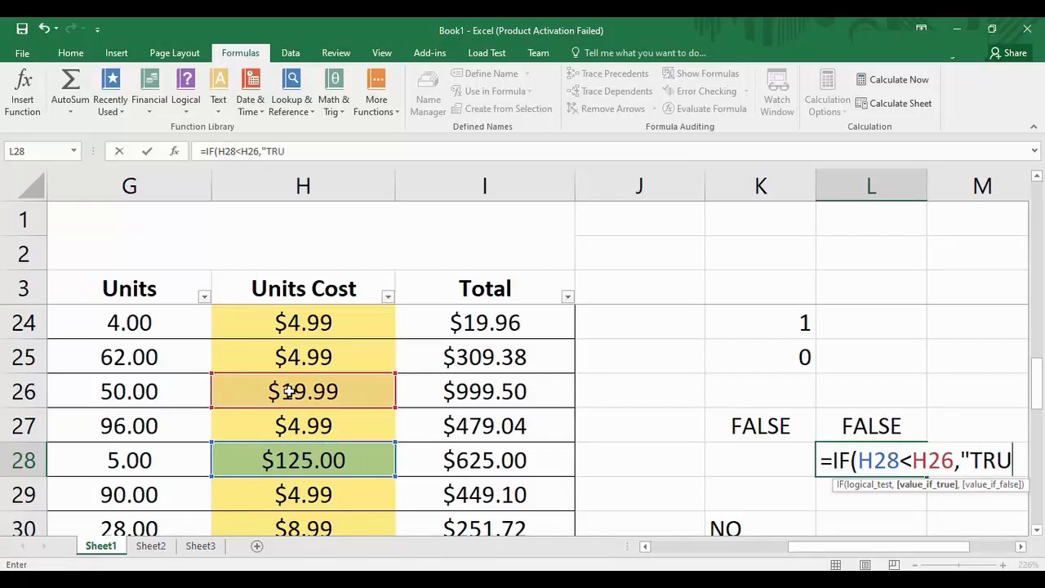
type("E\",")
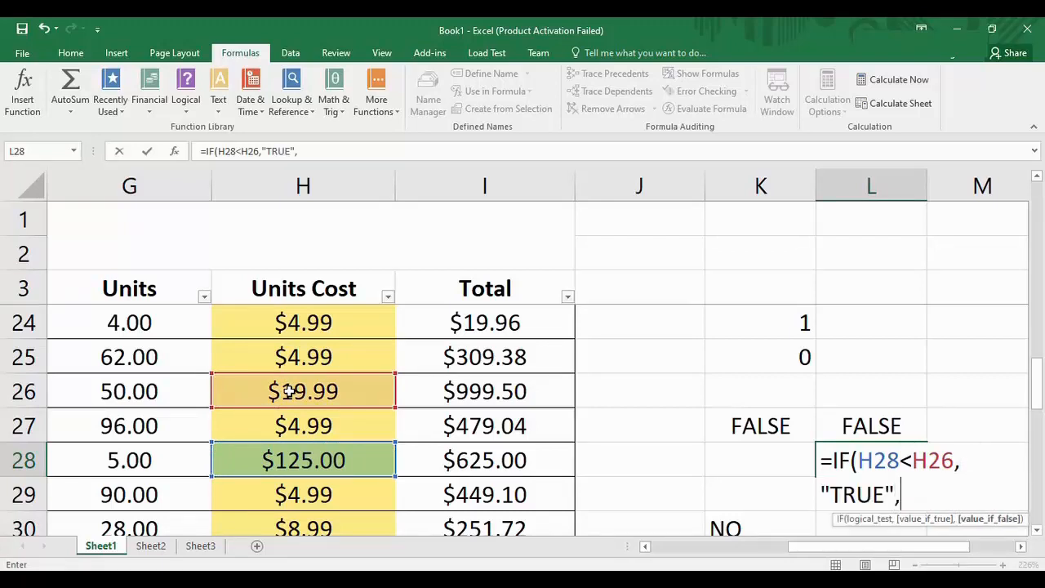
type("\"FALSE\"")
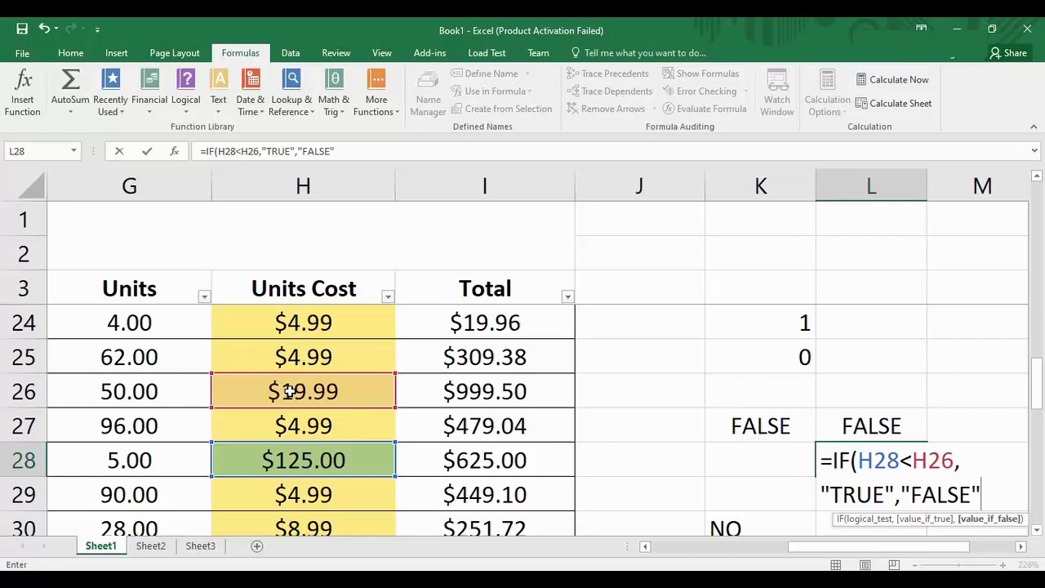
type(")")
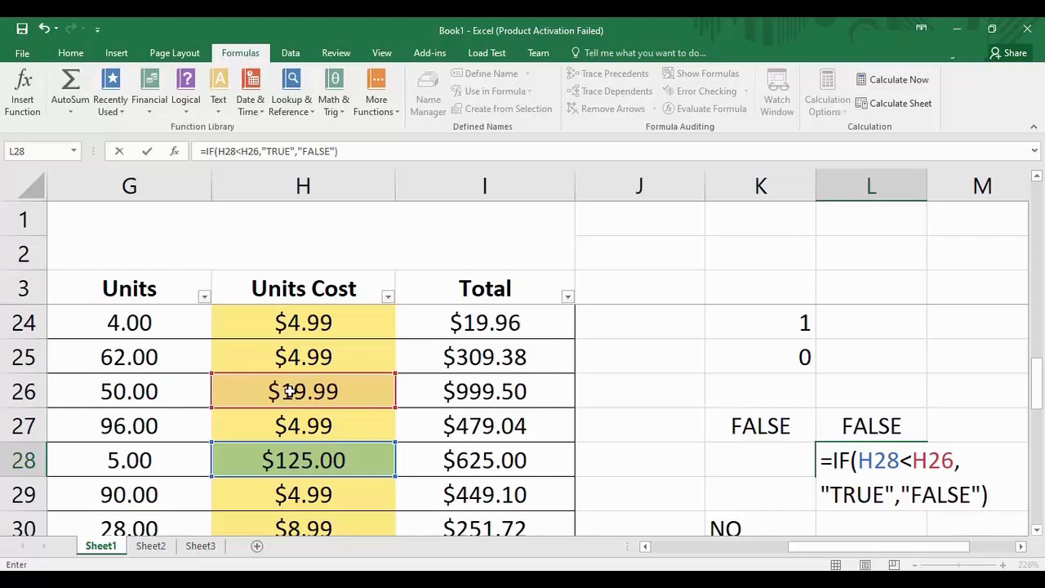
key("Return")
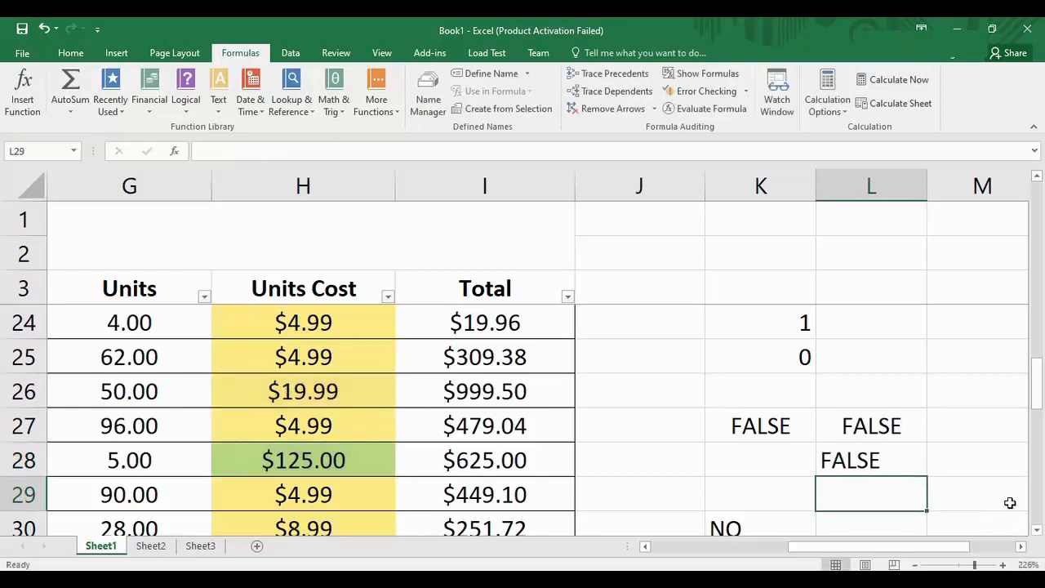
Step: Compare the quoted-text IF formula in L28 with the unquoted logical-value formula in L27
left_click(878, 466)
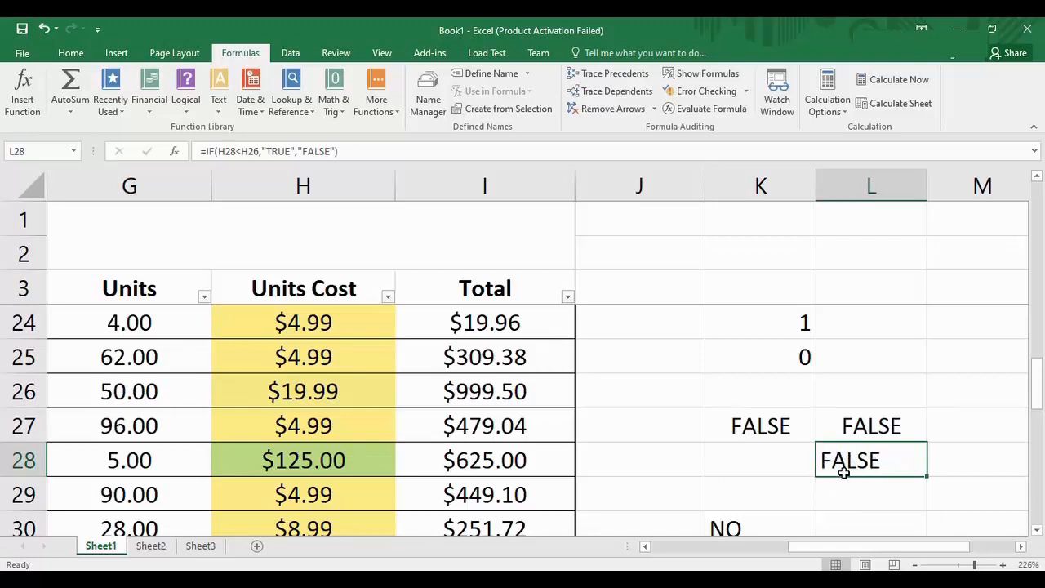
left_click(875, 432)
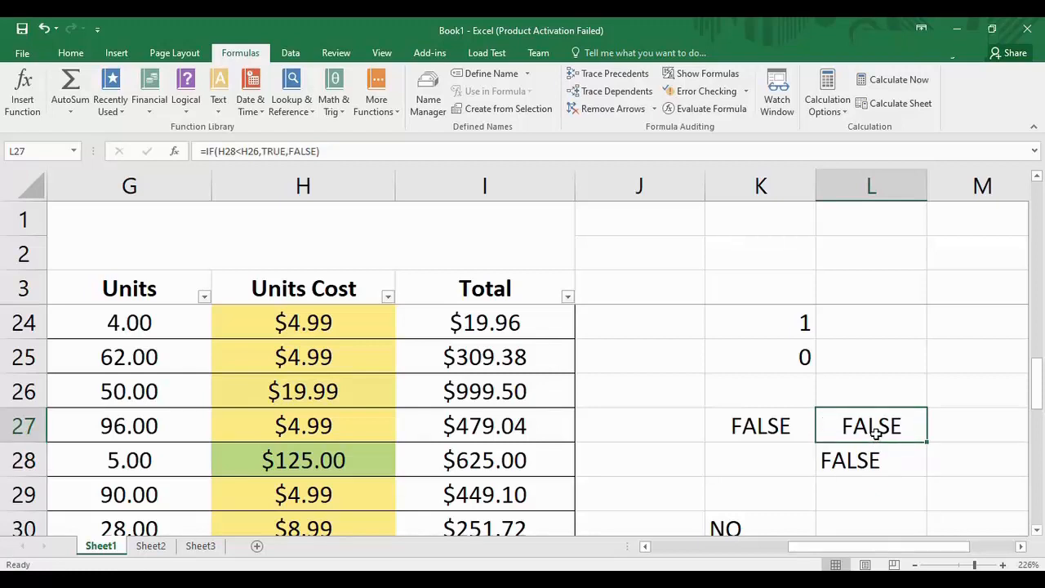
scroll(1039, 385, "up", 1)
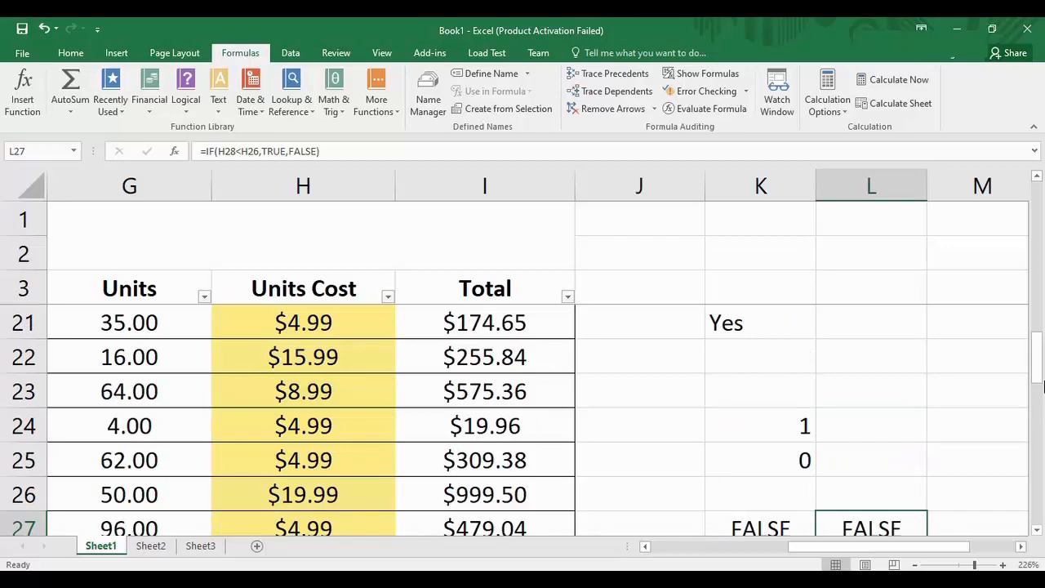